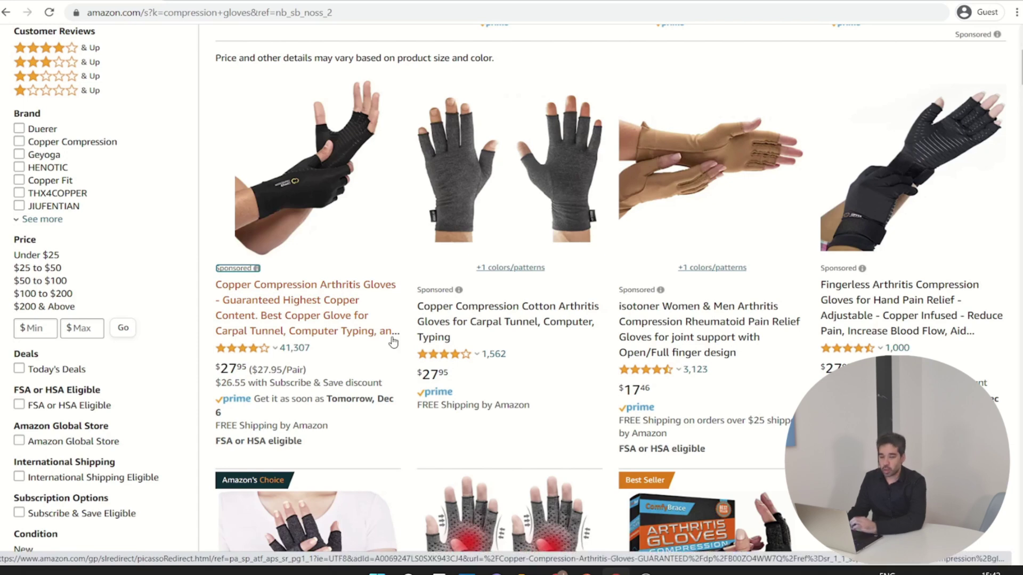
Examine the sponsored and organic listings in the search results for compression gloves, comparing products, ratings and prices
{"action": "scroll", "coordinate": [393, 341], "scroll_direction": "down", "scroll_amount": 2}
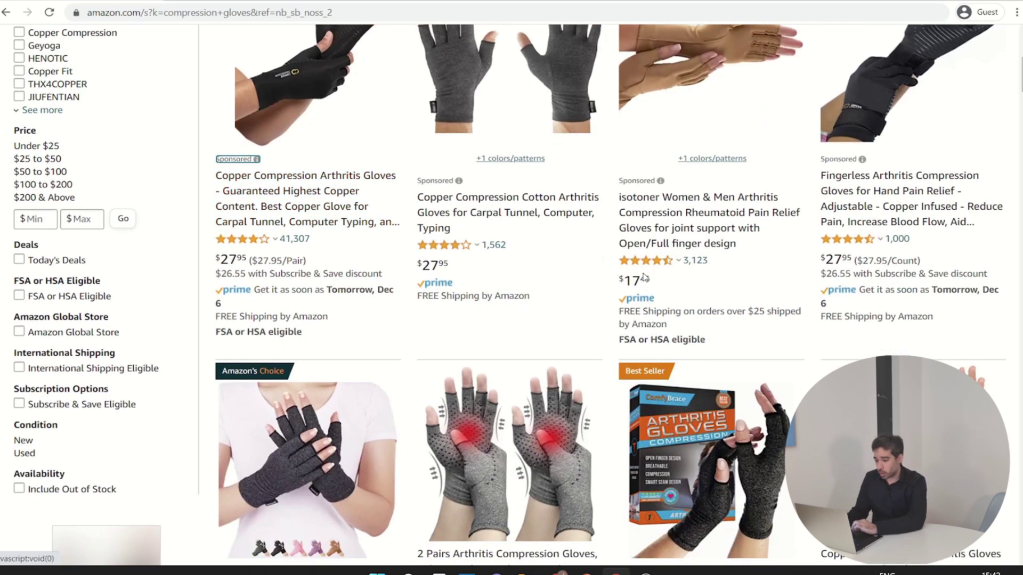
{"action": "scroll", "coordinate": [462, 328], "scroll_direction": "down", "scroll_amount": 5}
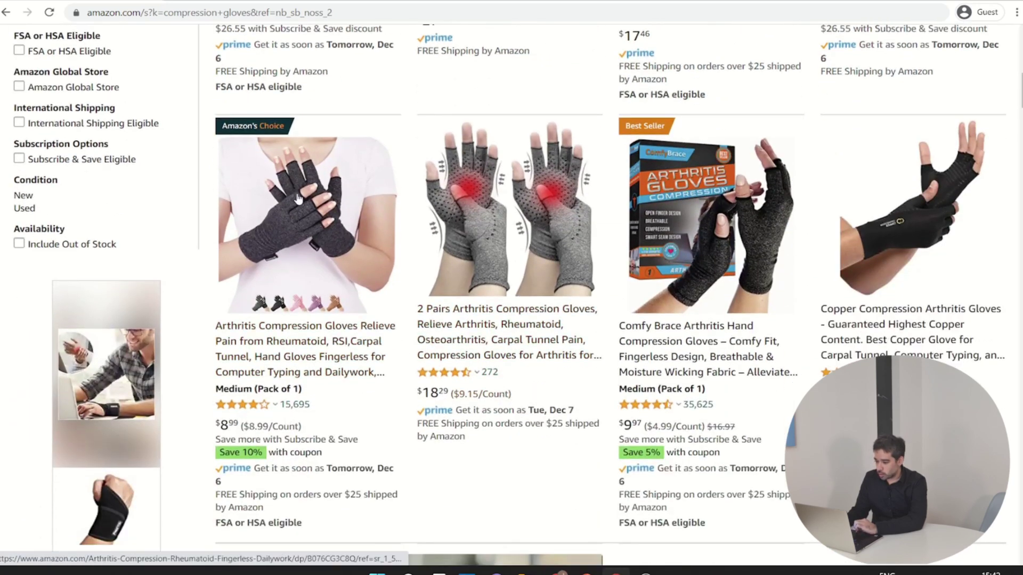
{"action": "scroll", "coordinate": [289, 394], "scroll_direction": "down", "scroll_amount": 1}
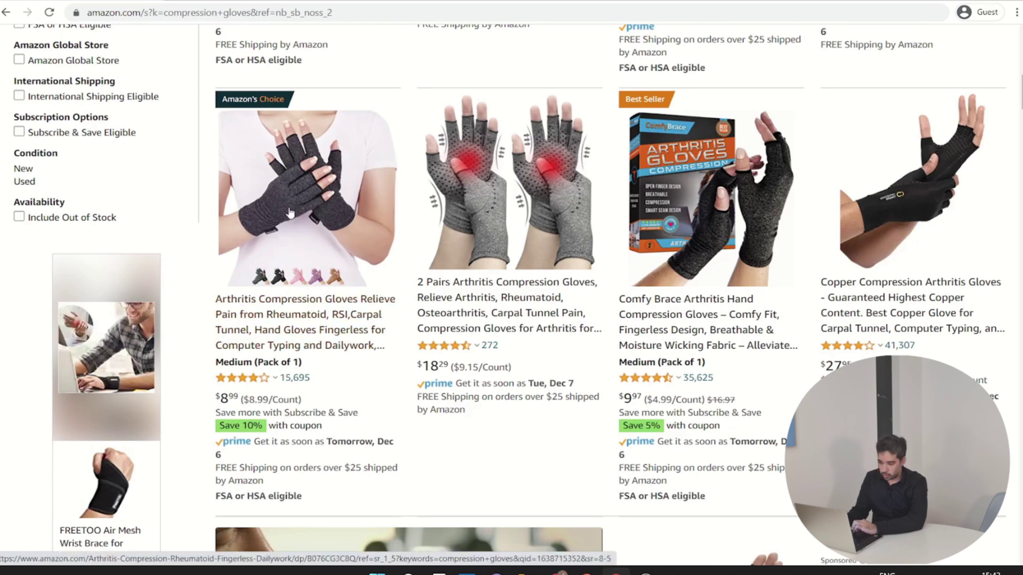
{"action": "scroll", "coordinate": [309, 243], "scroll_direction": "up", "scroll_amount": 5}
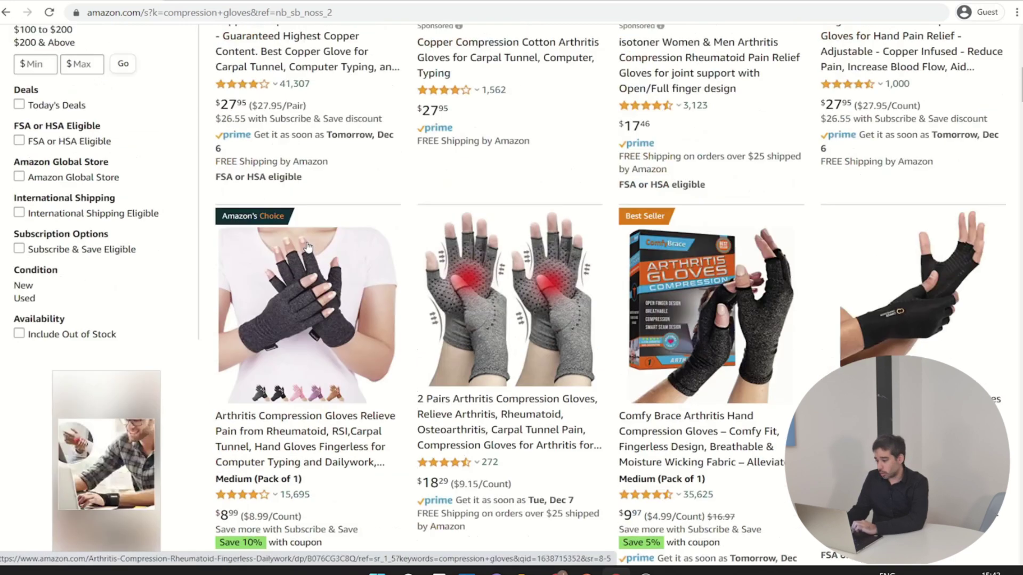
{"action": "scroll", "coordinate": [308, 243], "scroll_direction": "up", "scroll_amount": 1}
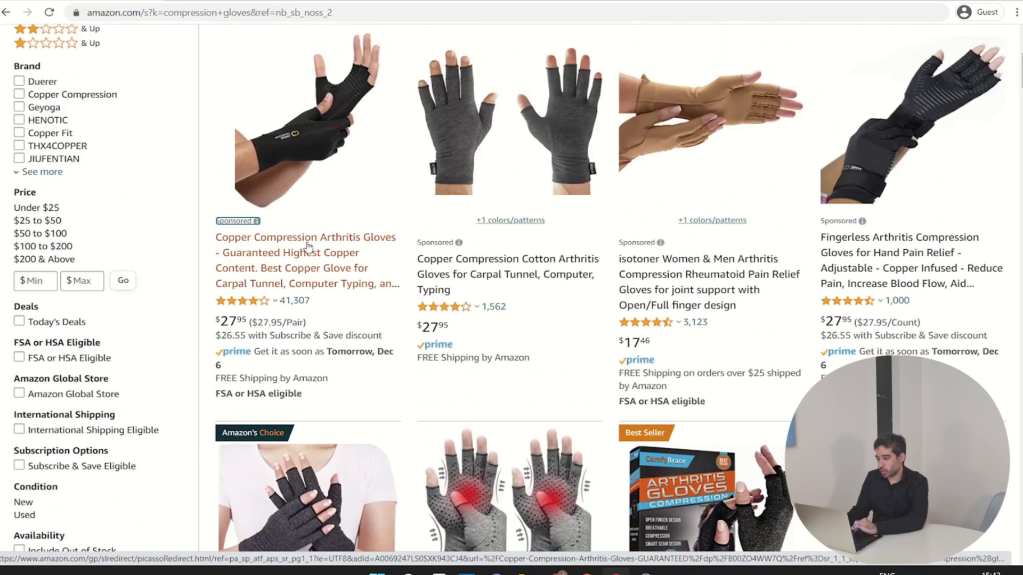
{"action": "scroll", "coordinate": [307, 245], "scroll_direction": "down", "scroll_amount": 6}
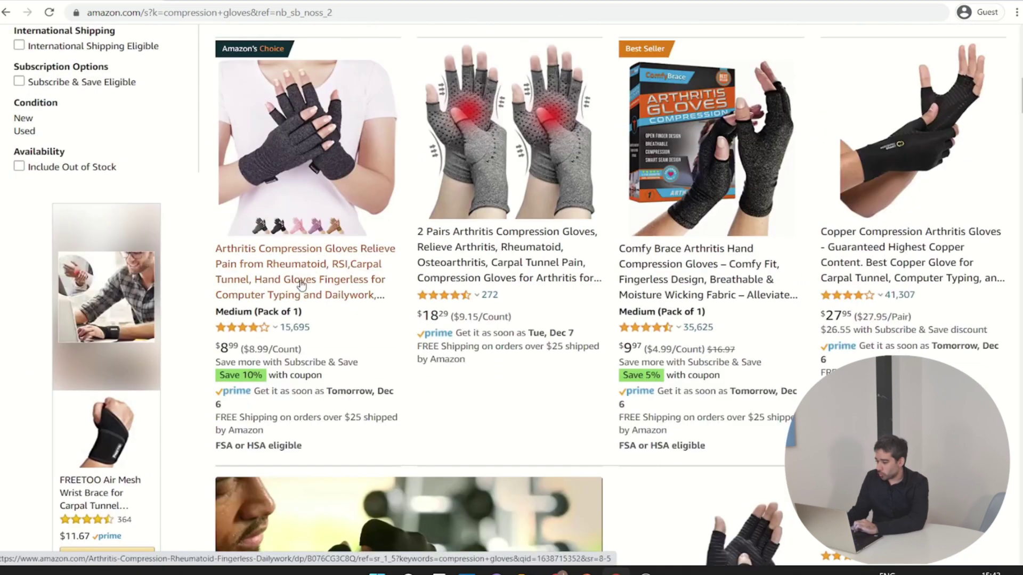
Open the Amazon's Choice arthritis compression gloves listing and examine its product details and the sponsored related products
{"action": "left_click", "coordinate": [301, 285]}
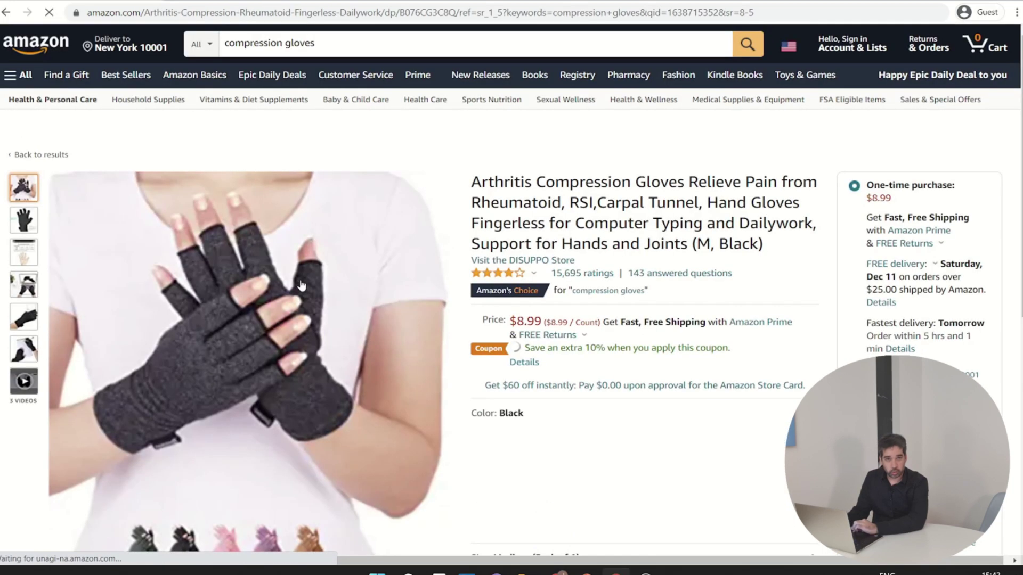
{"action": "scroll", "coordinate": [301, 285], "scroll_direction": "down", "scroll_amount": 6}
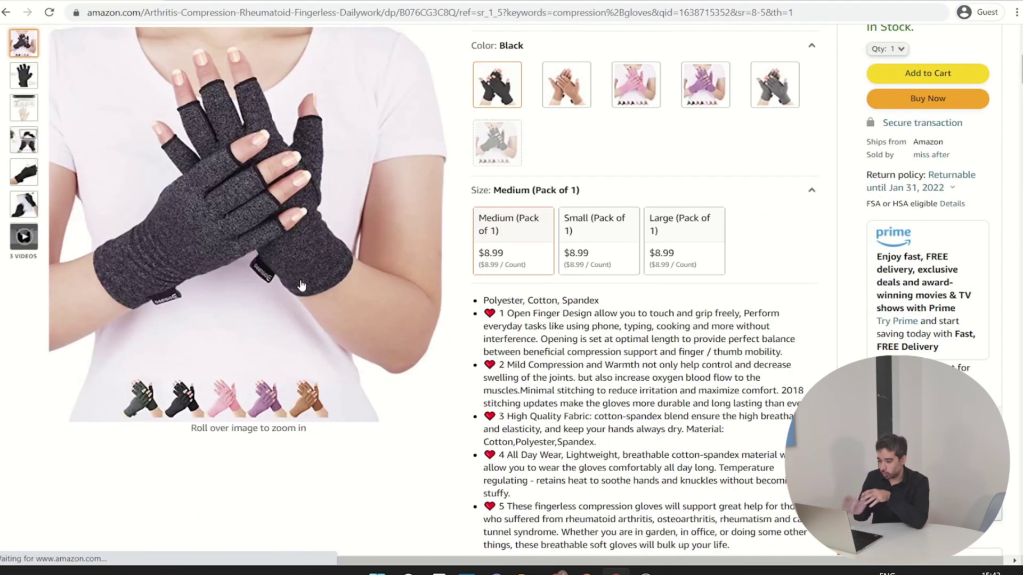
{"action": "scroll", "coordinate": [301, 284], "scroll_direction": "down", "scroll_amount": 5}
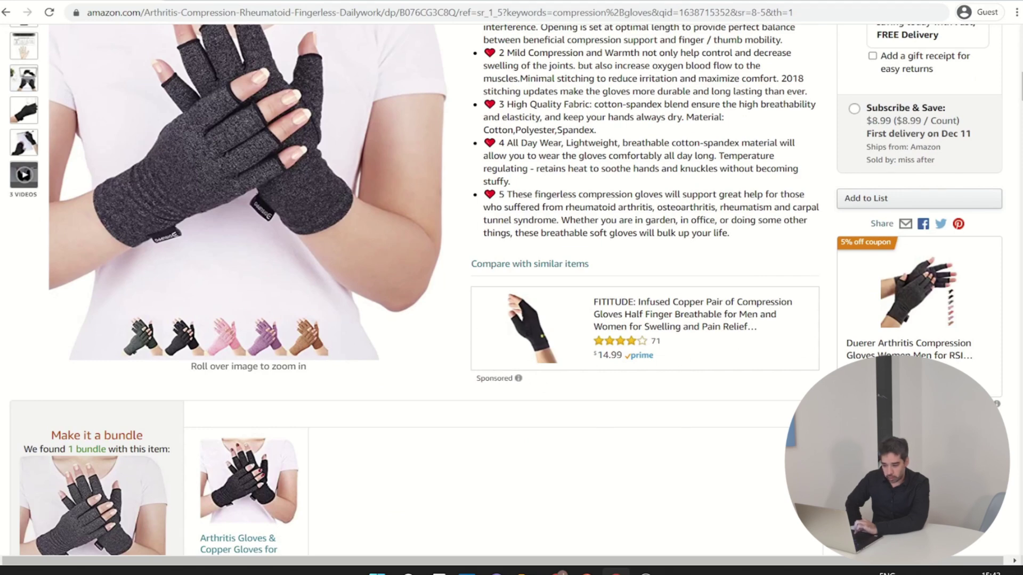
{"action": "scroll", "coordinate": [286, 408], "scroll_direction": "down", "scroll_amount": 6}
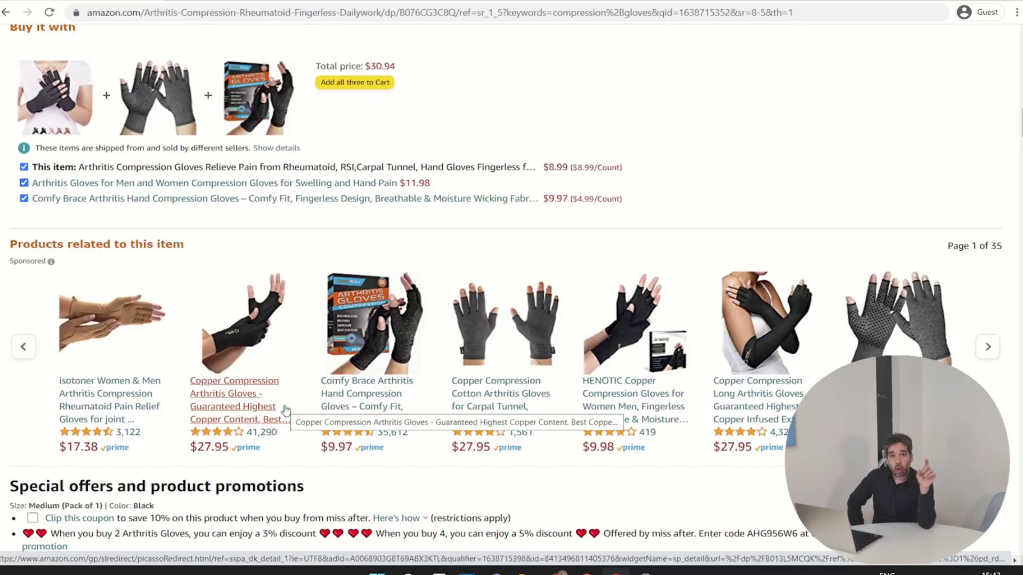
{"action": "scroll", "coordinate": [286, 410], "scroll_direction": "down", "scroll_amount": 4}
{"action": "scroll", "coordinate": [286, 407], "scroll_direction": "down", "scroll_amount": 4}
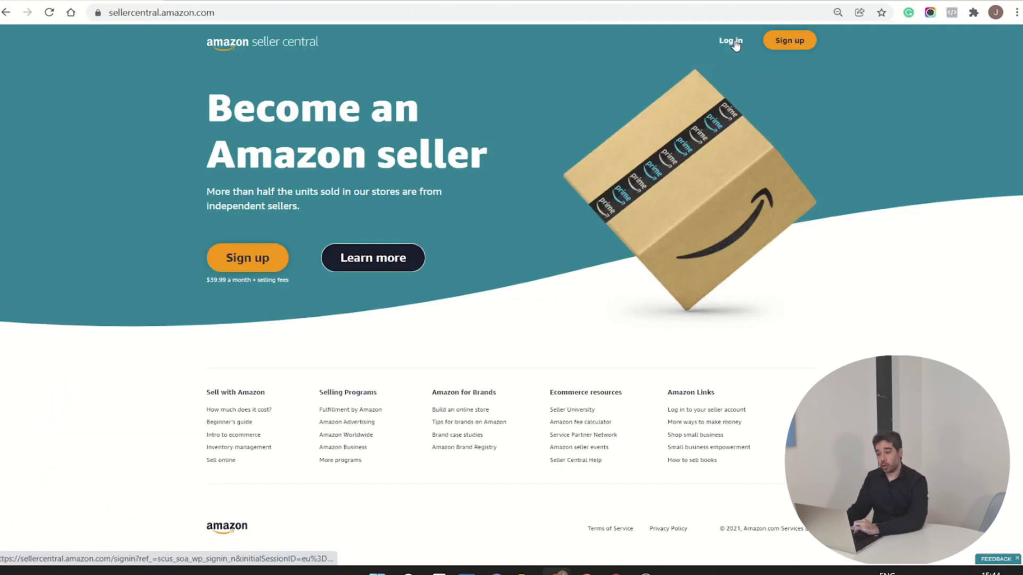
Log in to Seller Central, open Campaign Manager and clear the campaign search filter
{"action": "left_click", "coordinate": [733, 42]}
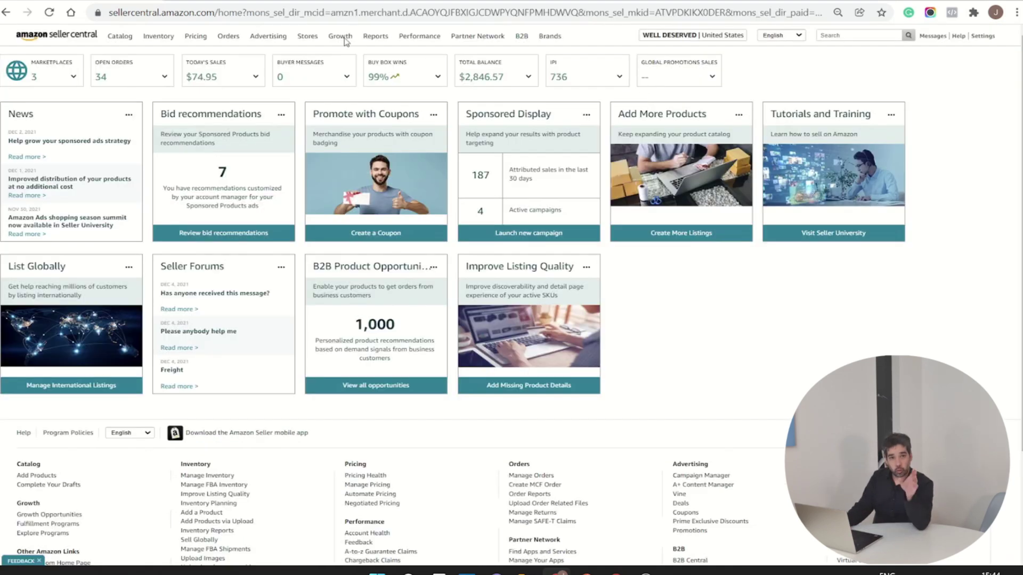
{"action": "mouse_move", "coordinate": [288, 36]}
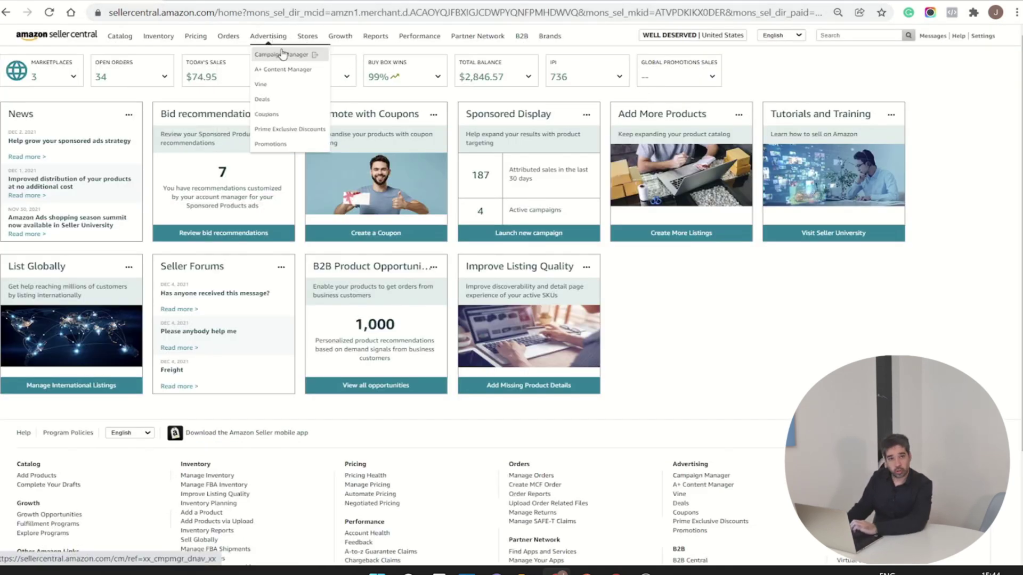
{"action": "left_click", "coordinate": [284, 56]}
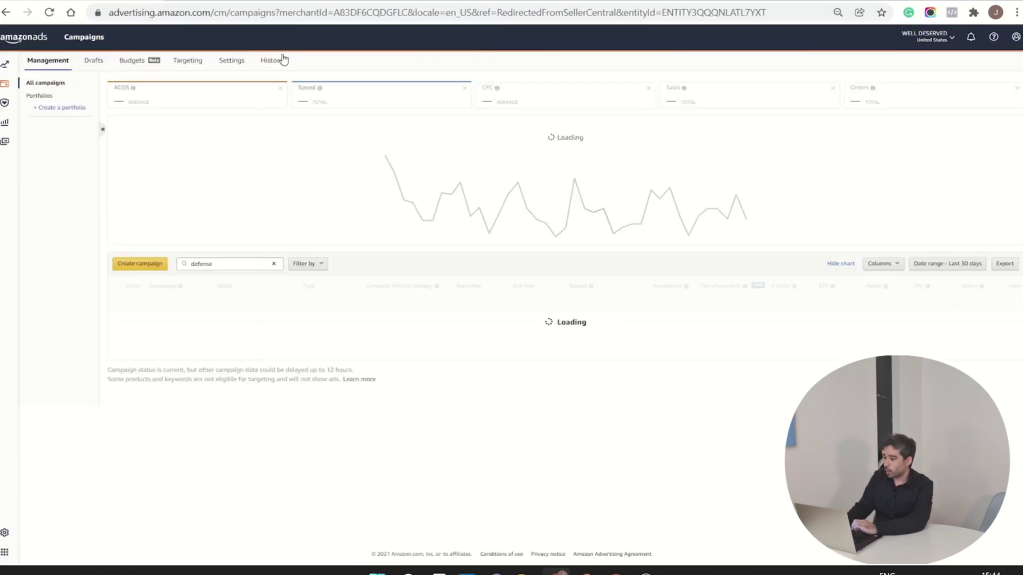
{"action": "left_click", "coordinate": [274, 264]}
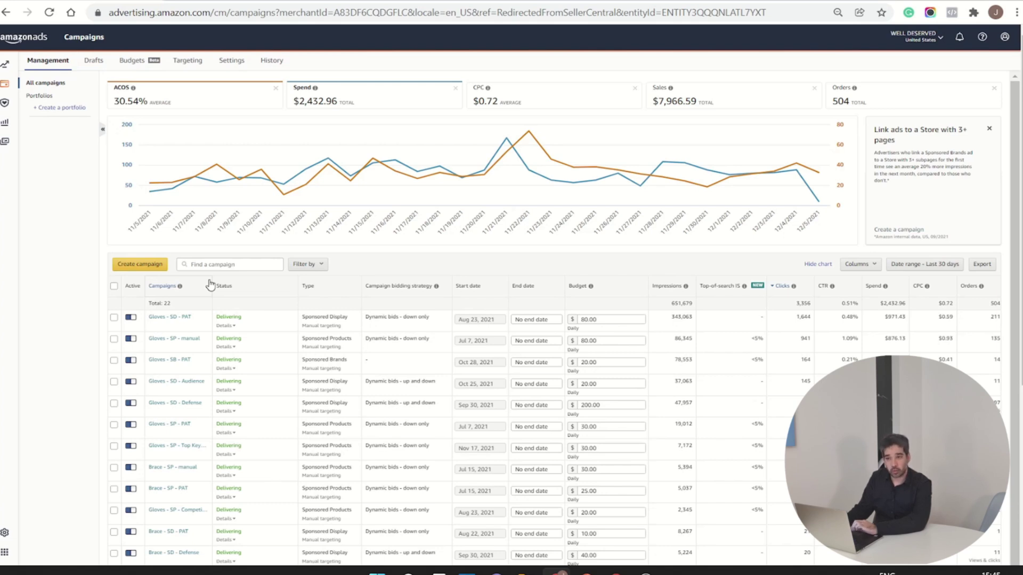
Start a new Sponsored Products campaign and name it Gloves Auto Generic
{"action": "left_click", "coordinate": [148, 270]}
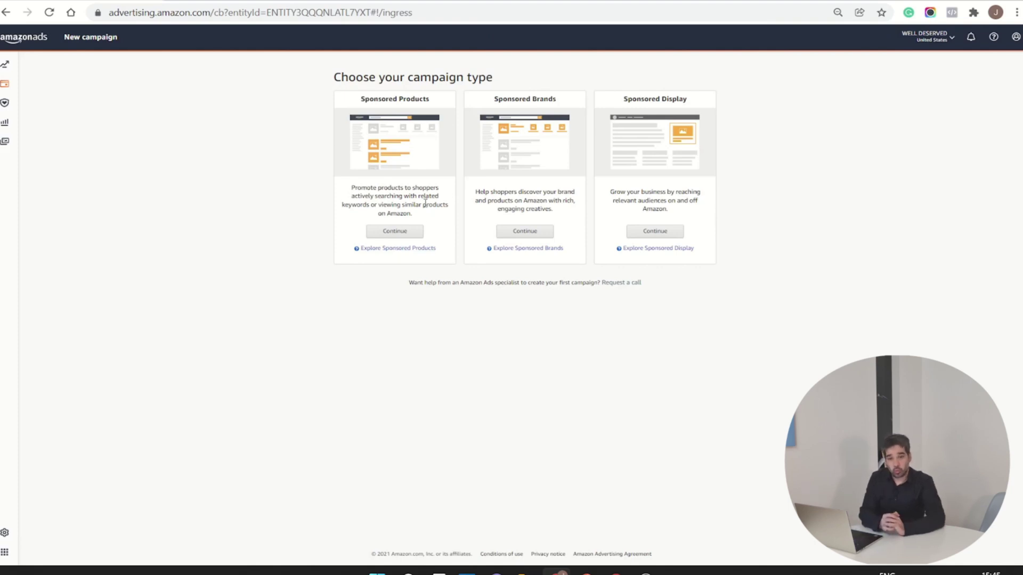
{"action": "left_click", "coordinate": [397, 233]}
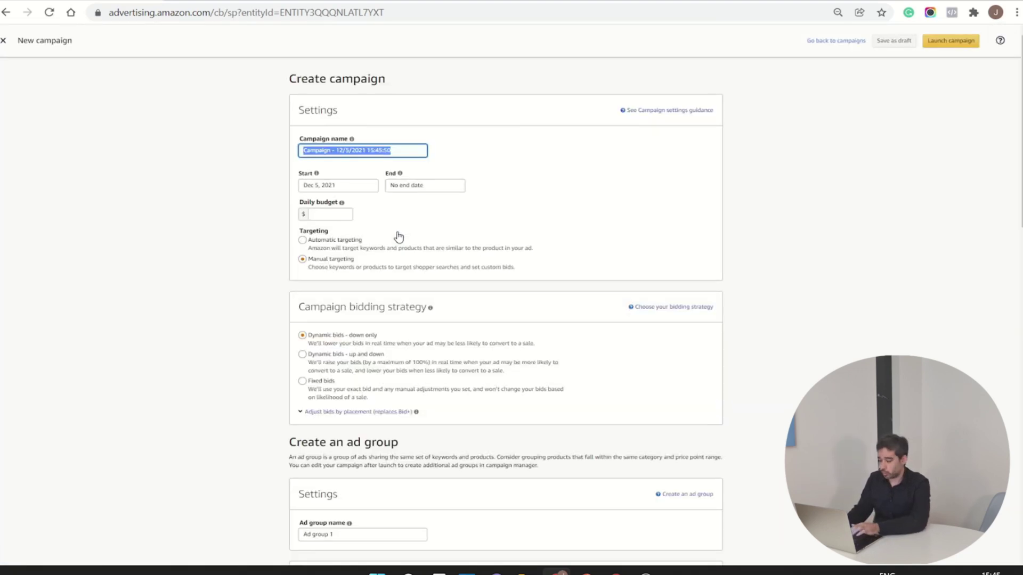
{"action": "type", "text": "Gloves"}
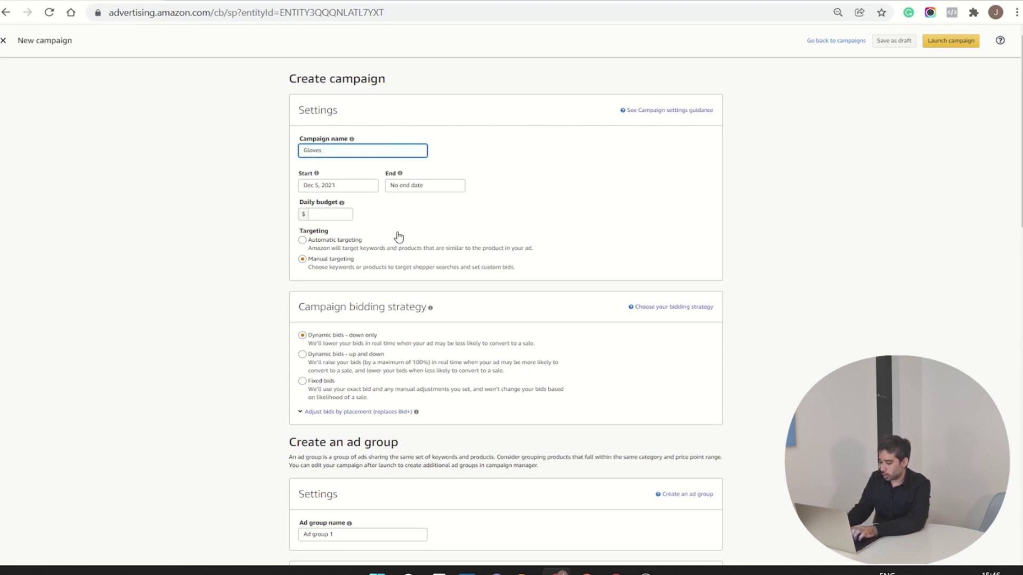
{"action": "type", "text": " Auto Generic"}
Set the campaign's daily budget to $20 and choose automatic targeting
{"action": "left_click", "coordinate": [332, 215]}
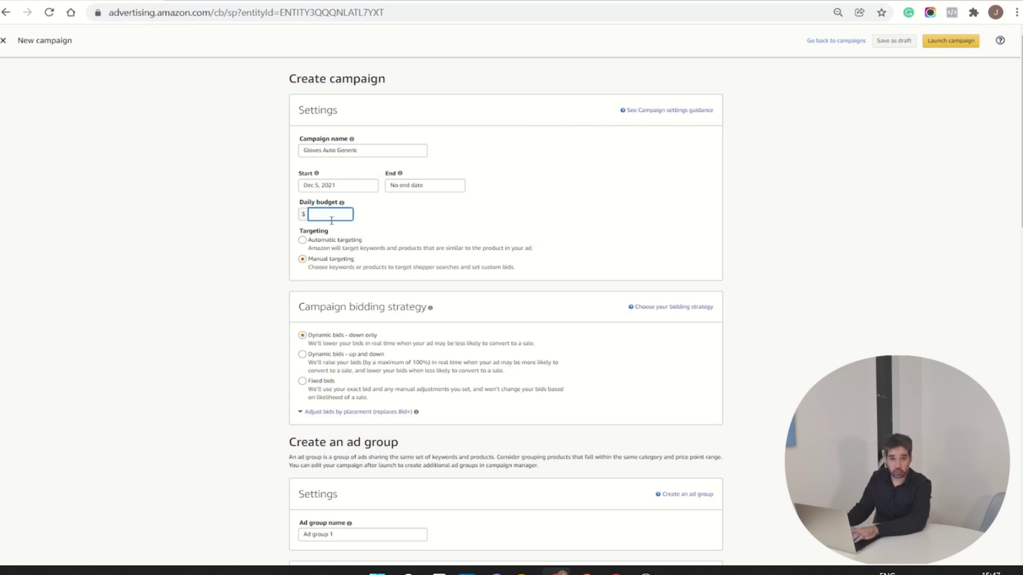
{"action": "type", "text": "20"}
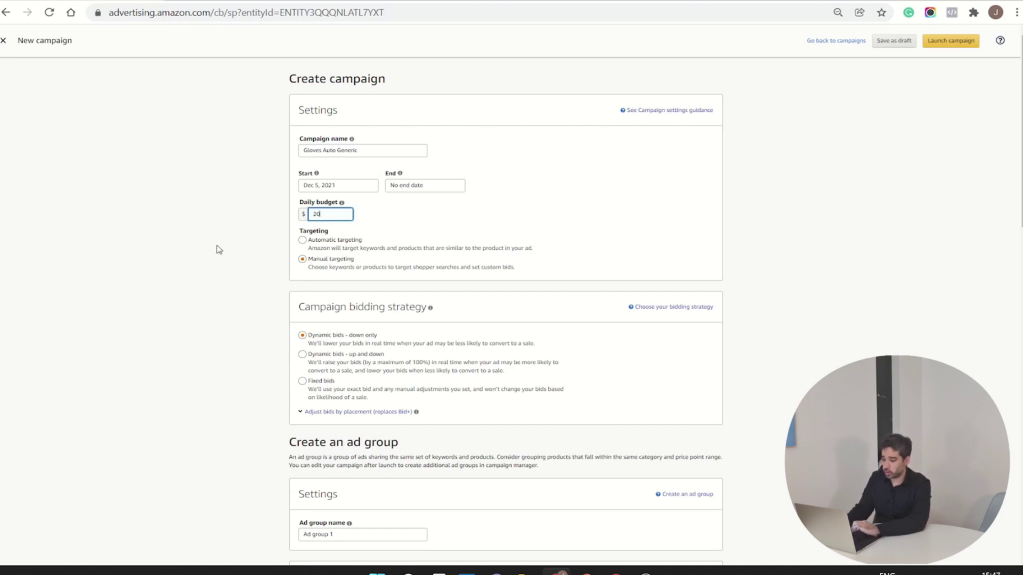
{"action": "left_click", "coordinate": [302, 239]}
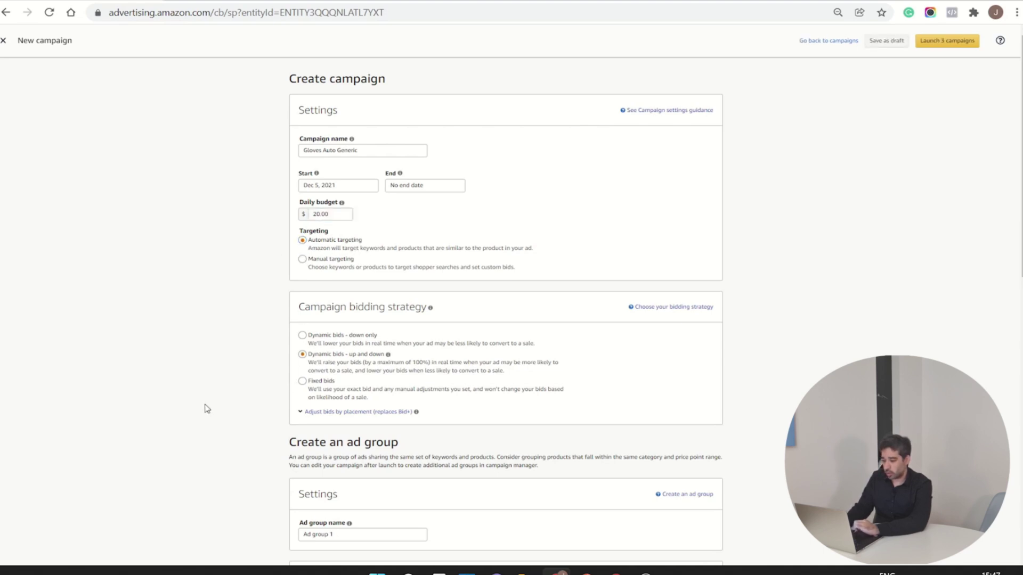
Rename the campaign's ad group as gloves
{"action": "scroll", "coordinate": [233, 357], "scroll_direction": "down", "scroll_amount": 2}
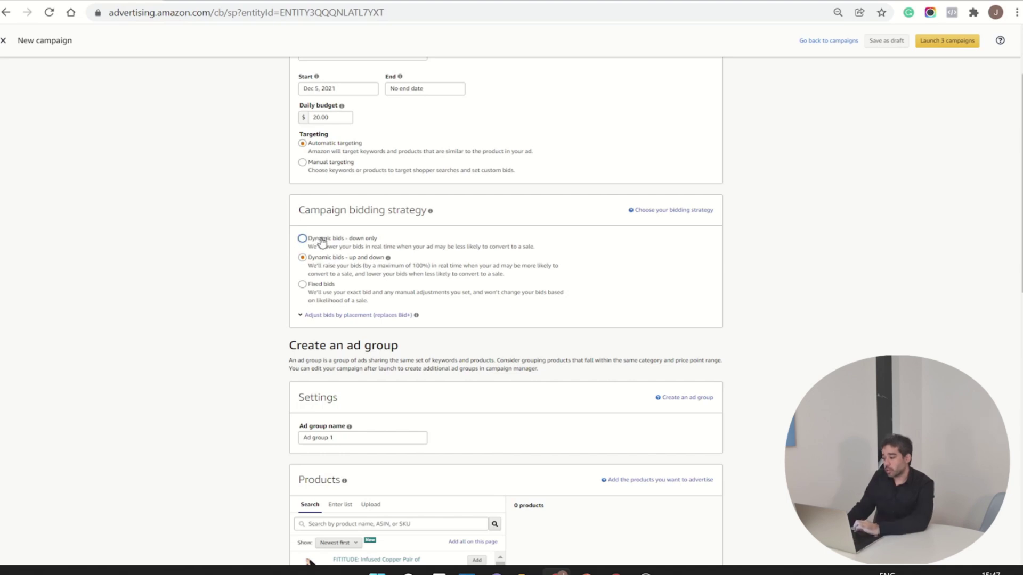
{"action": "scroll", "coordinate": [240, 411], "scroll_direction": "down", "scroll_amount": 5}
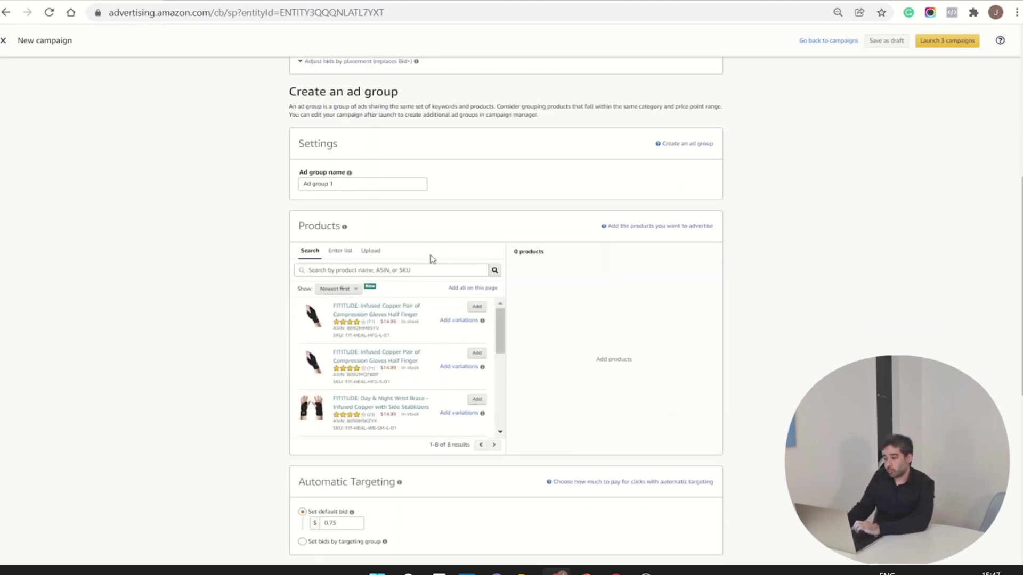
{"action": "left_click", "coordinate": [364, 186]}
{"action": "left_click_drag", "start_coordinate": [364, 186], "coordinate": [241, 204]}
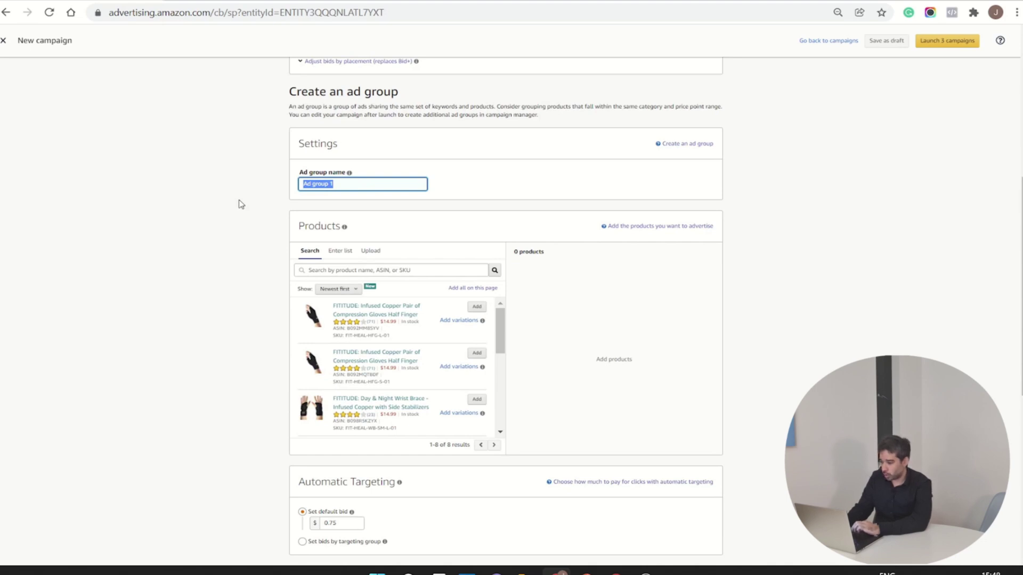
{"action": "type", "text": "gloves"}
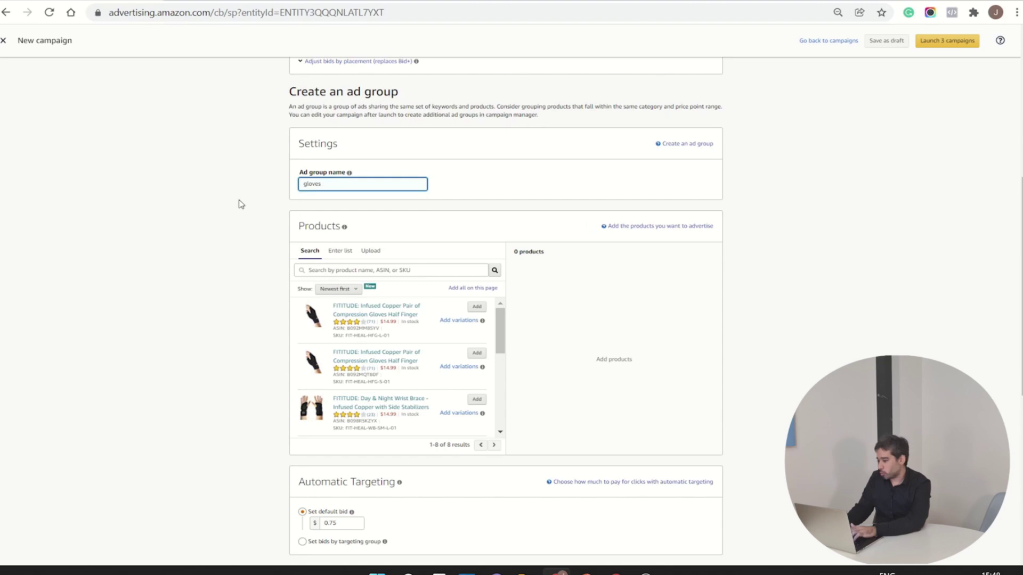
Search the ad group's products for glove and add all the matching products to the campaign
{"action": "left_click", "coordinate": [371, 270]}
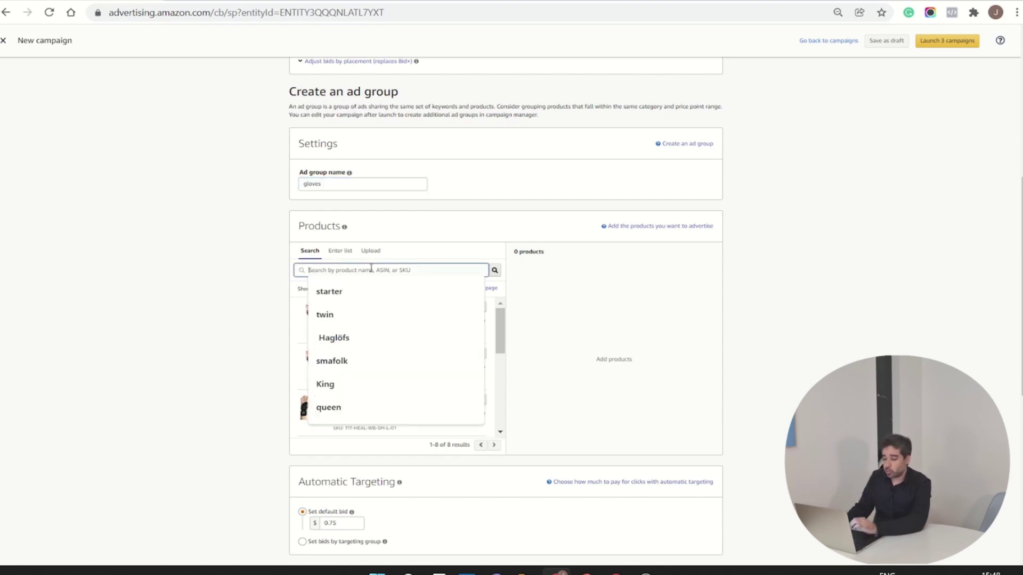
{"action": "type", "text": "glove"}
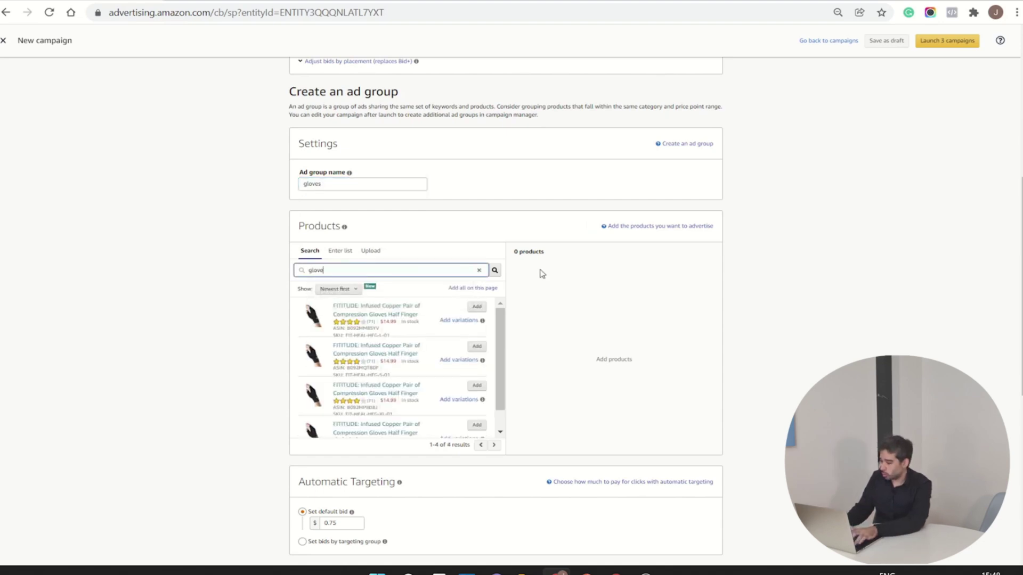
{"action": "left_click", "coordinate": [495, 272]}
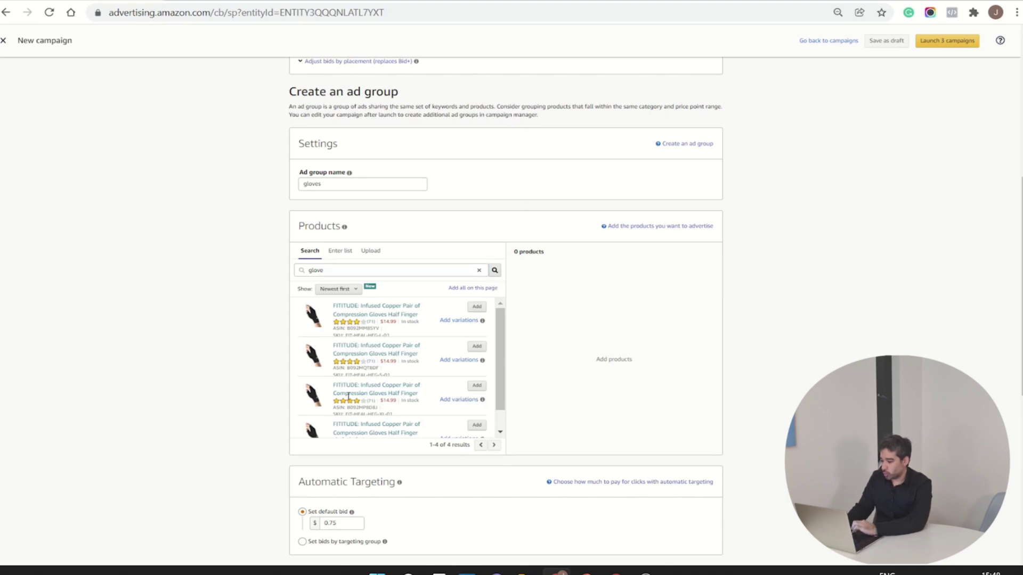
{"action": "left_click", "coordinate": [476, 288]}
Compare the default bid with bids by targeting group under Automatic Targeting, returning to the default bid option
{"action": "scroll", "coordinate": [193, 373], "scroll_direction": "down", "scroll_amount": 2}
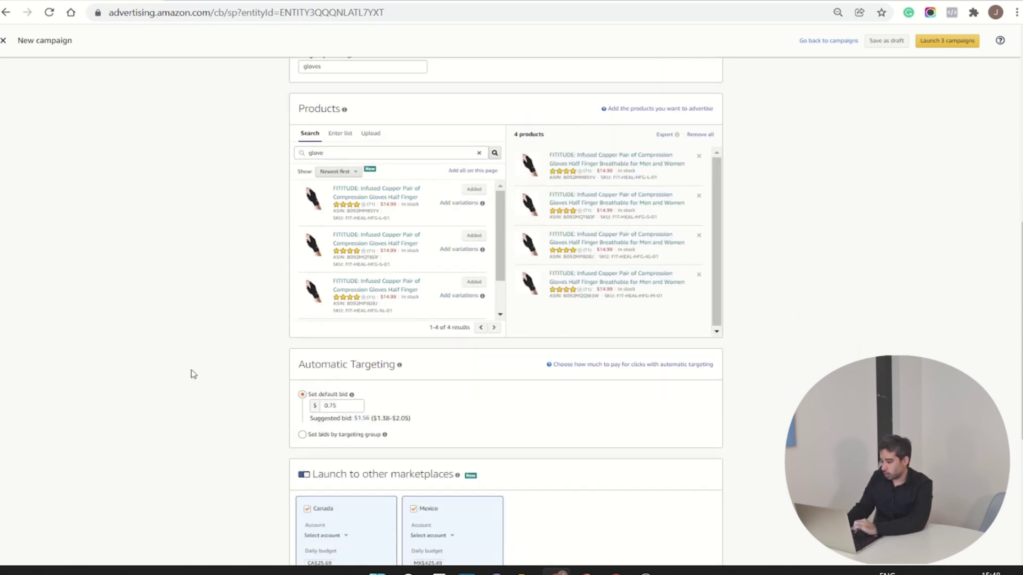
{"action": "scroll", "coordinate": [403, 259], "scroll_direction": "down", "scroll_amount": 3}
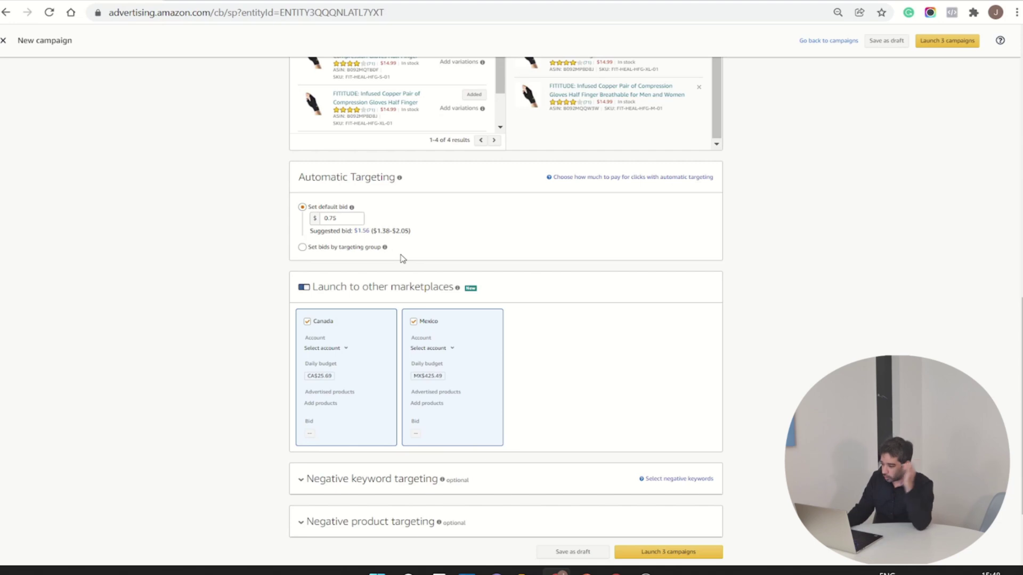
{"action": "left_click", "coordinate": [319, 250]}
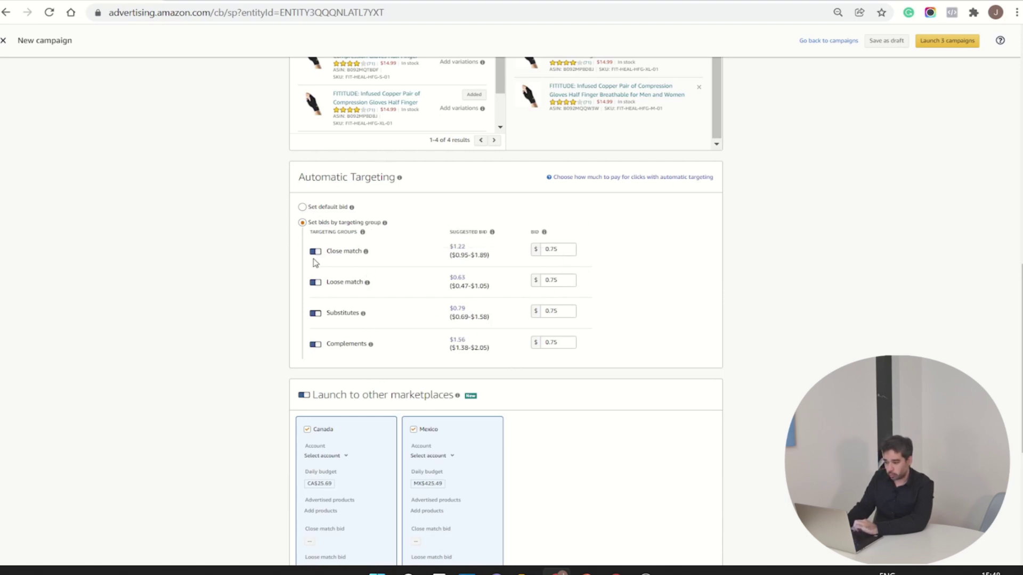
{"action": "scroll", "coordinate": [245, 382], "scroll_direction": "up", "scroll_amount": 1}
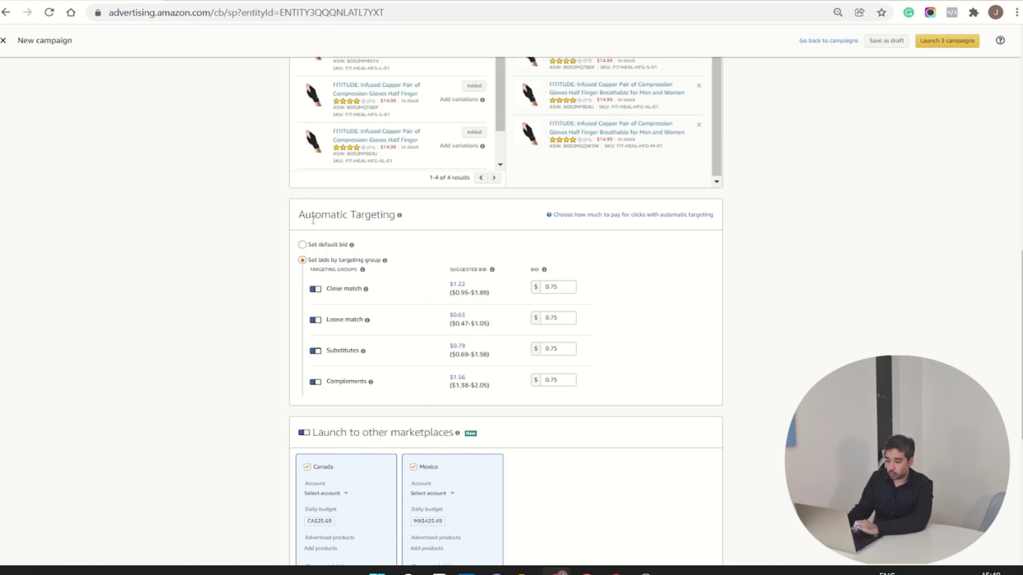
{"action": "left_click", "coordinate": [317, 248]}
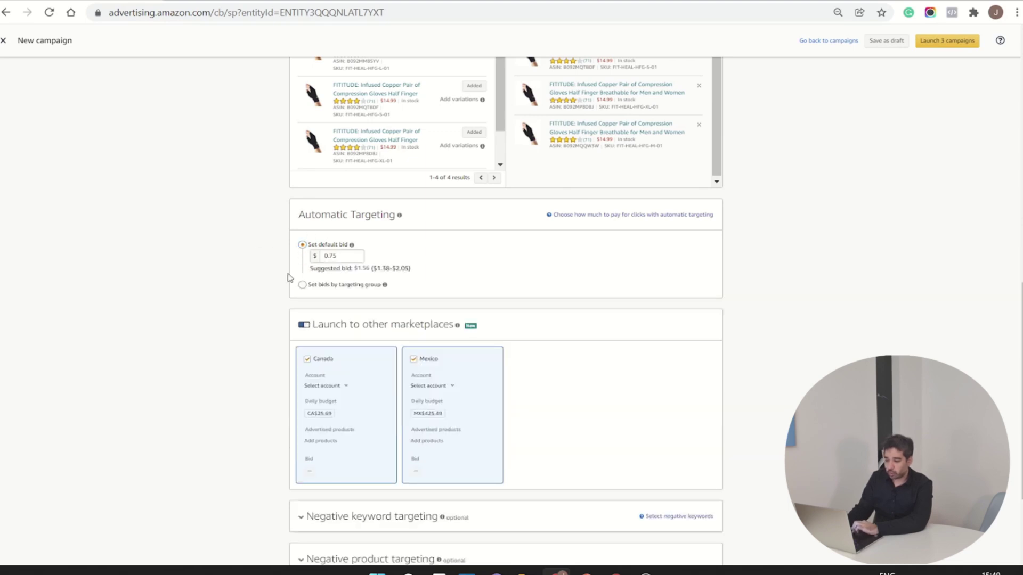
{"action": "left_click", "coordinate": [338, 286]}
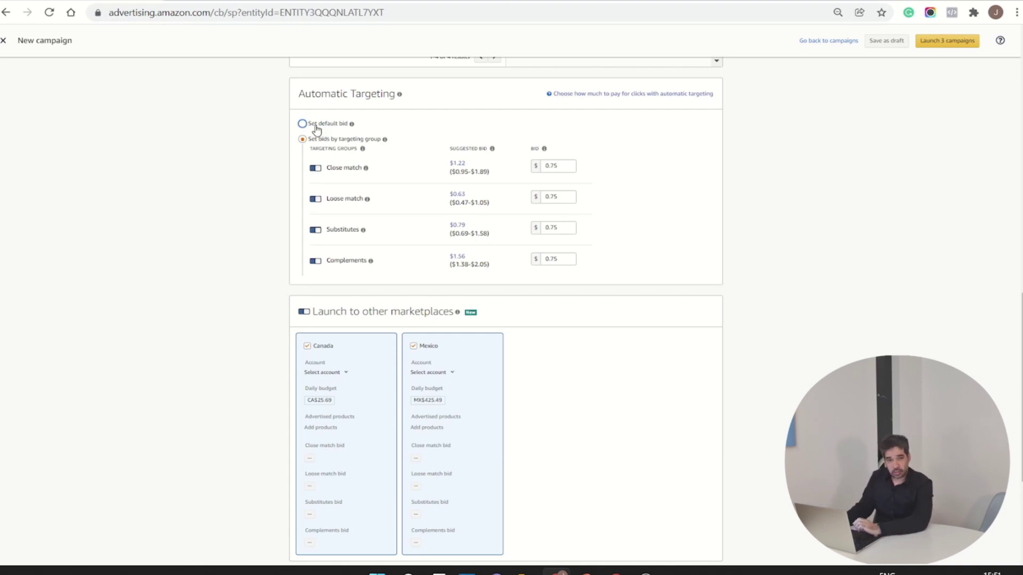
{"action": "right_click", "coordinate": [313, 127]}
{"action": "left_click", "coordinate": [302, 125]}
{"action": "left_click", "coordinate": [302, 126]}
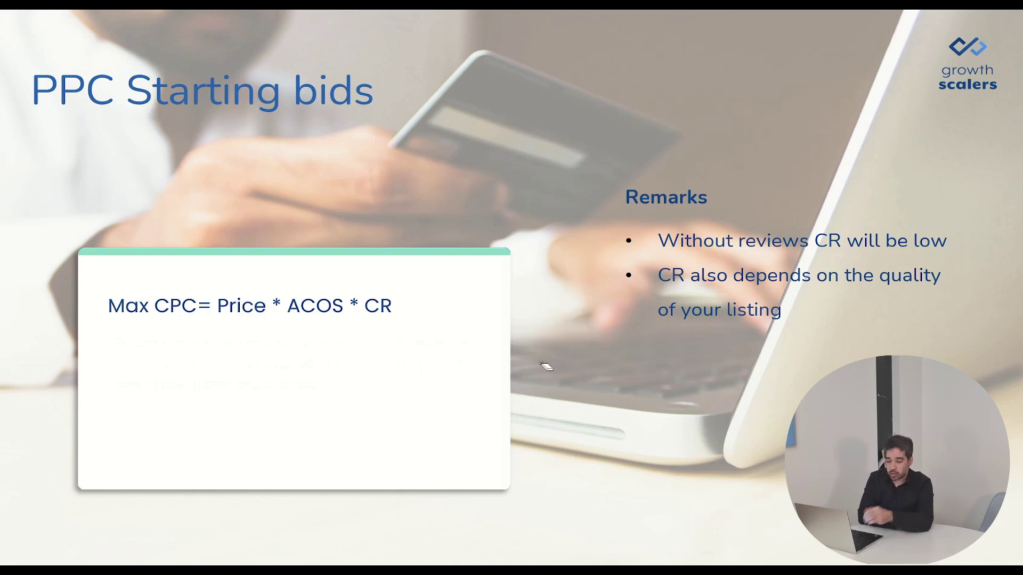
{"action": "right_click", "coordinate": [571, 349]}
{"action": "key", "text": "n"}
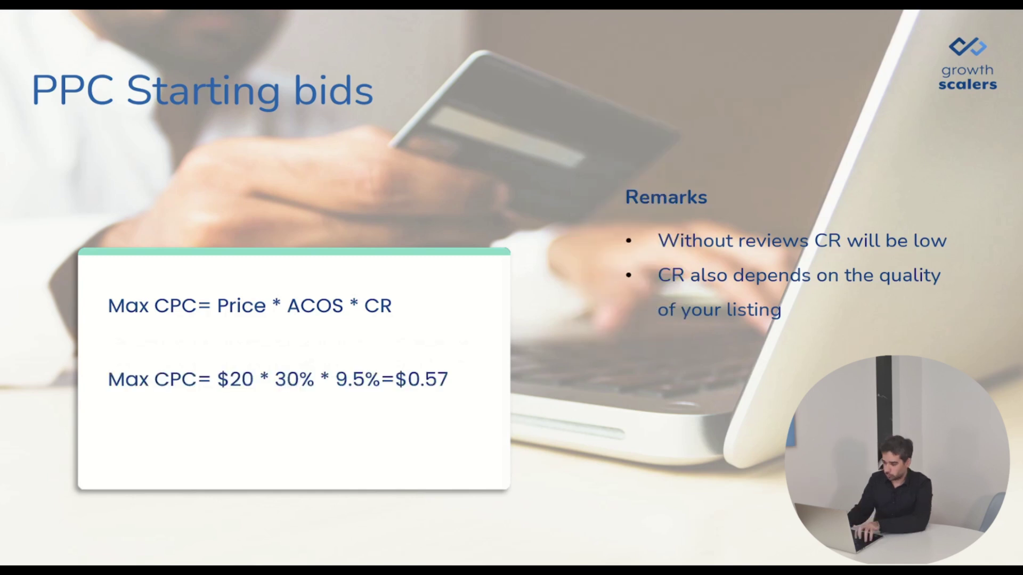
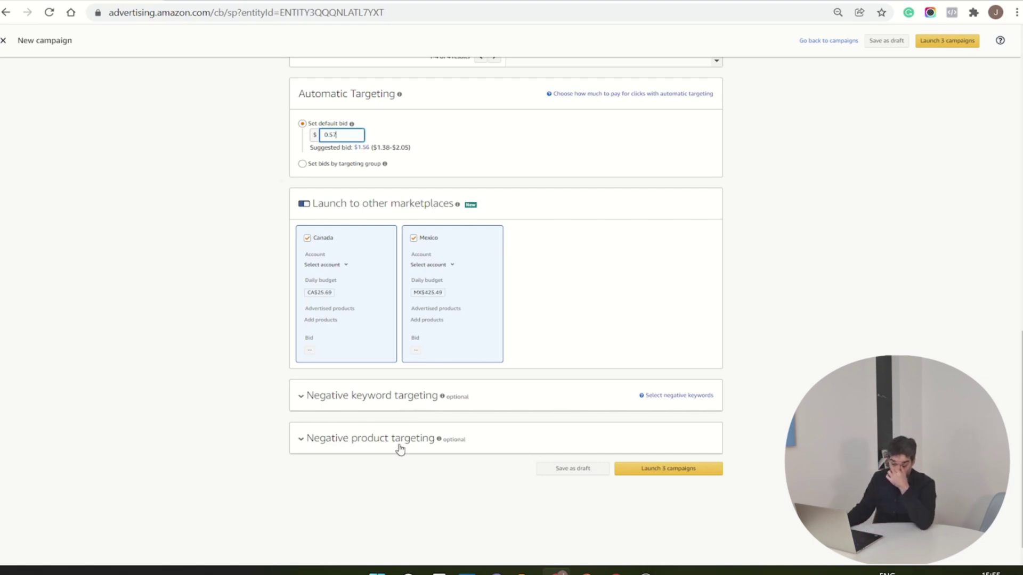
Expand the optional negative keyword targeting section and choose negative phrase as the match type
{"action": "left_click", "coordinate": [354, 397]}
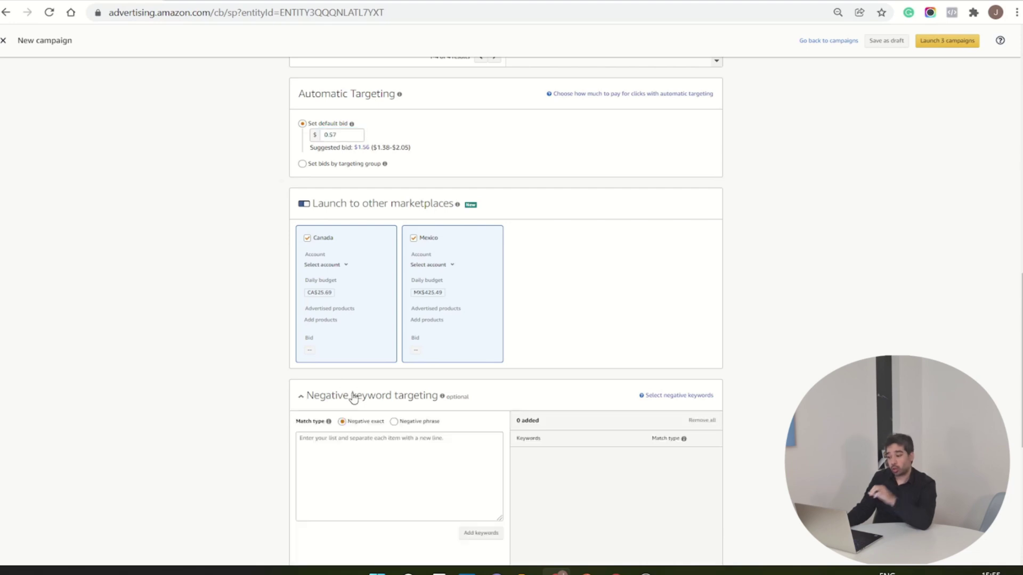
{"action": "left_click", "coordinate": [403, 425]}
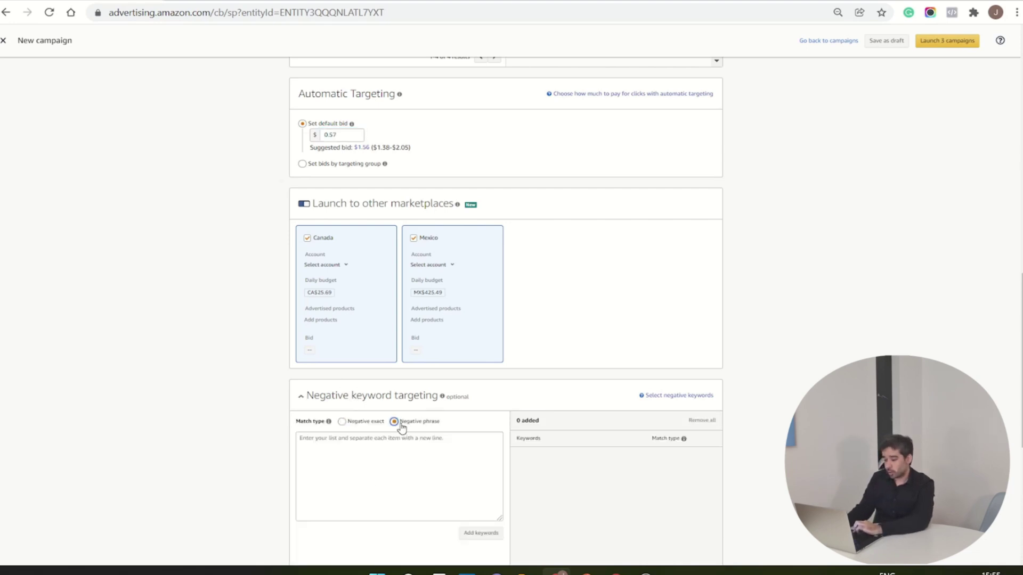
{"action": "scroll", "coordinate": [449, 480], "scroll_direction": "down", "scroll_amount": 2}
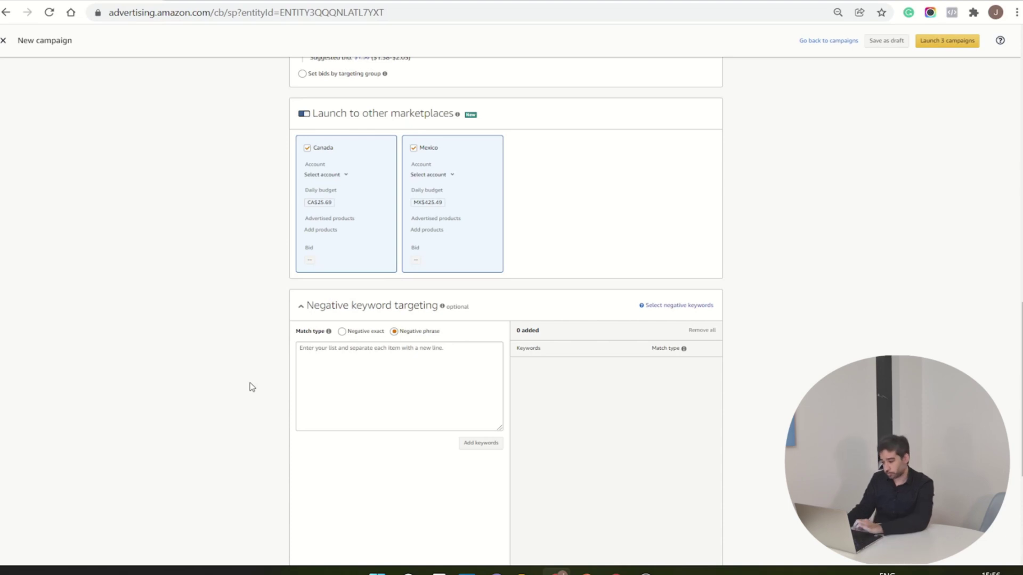
Turn off launching to other marketplaces and launch the automatic campaign without negative keywords or products
{"action": "scroll", "coordinate": [532, 426], "scroll_direction": "up", "scroll_amount": 1}
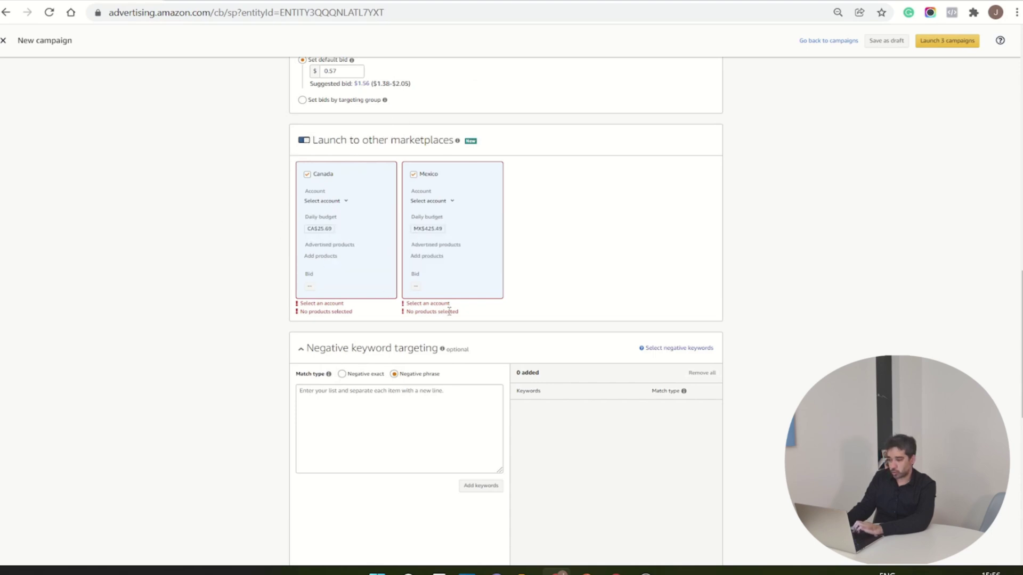
{"action": "left_click", "coordinate": [304, 141]}
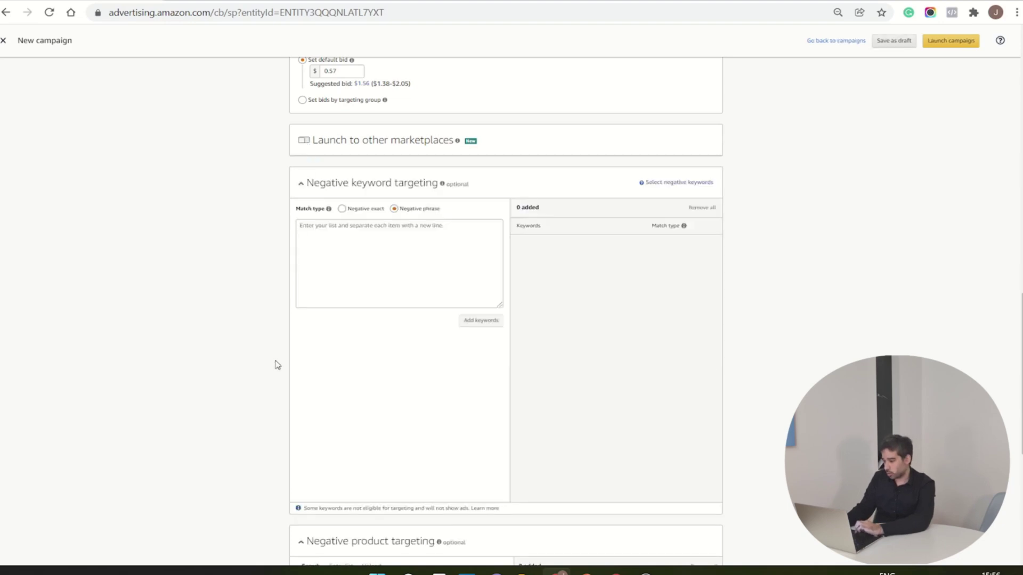
{"action": "scroll", "coordinate": [273, 354], "scroll_direction": "down", "scroll_amount": 5}
{"action": "scroll", "coordinate": [276, 368], "scroll_direction": "up", "scroll_amount": 5}
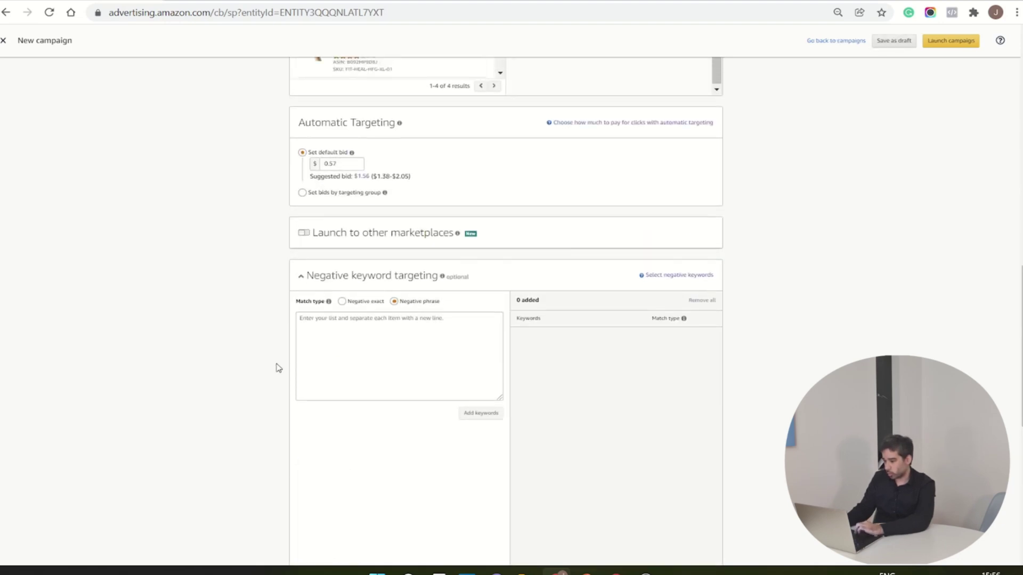
{"action": "scroll", "coordinate": [276, 367], "scroll_direction": "down", "scroll_amount": 8}
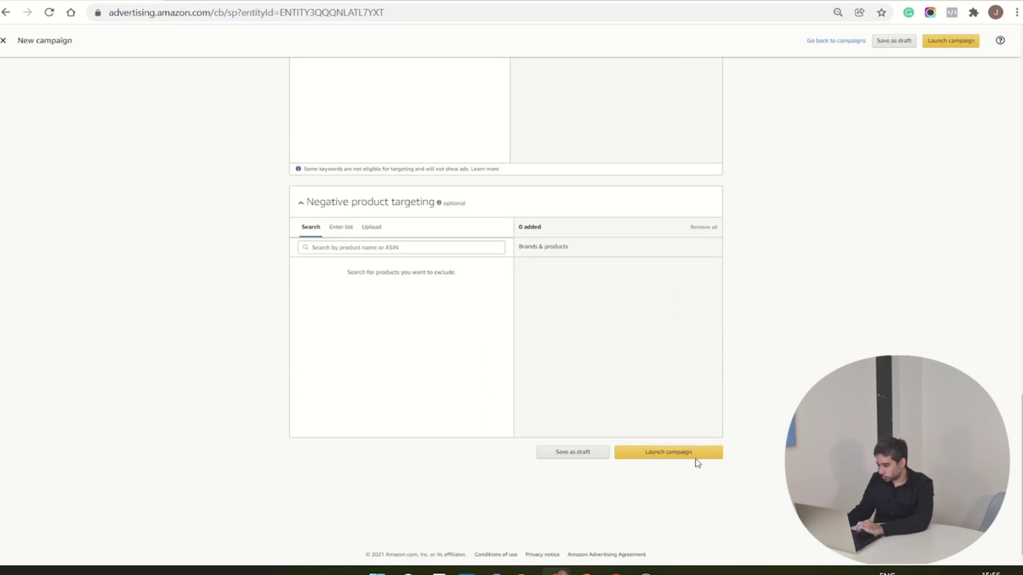
{"action": "left_click", "coordinate": [707, 455]}
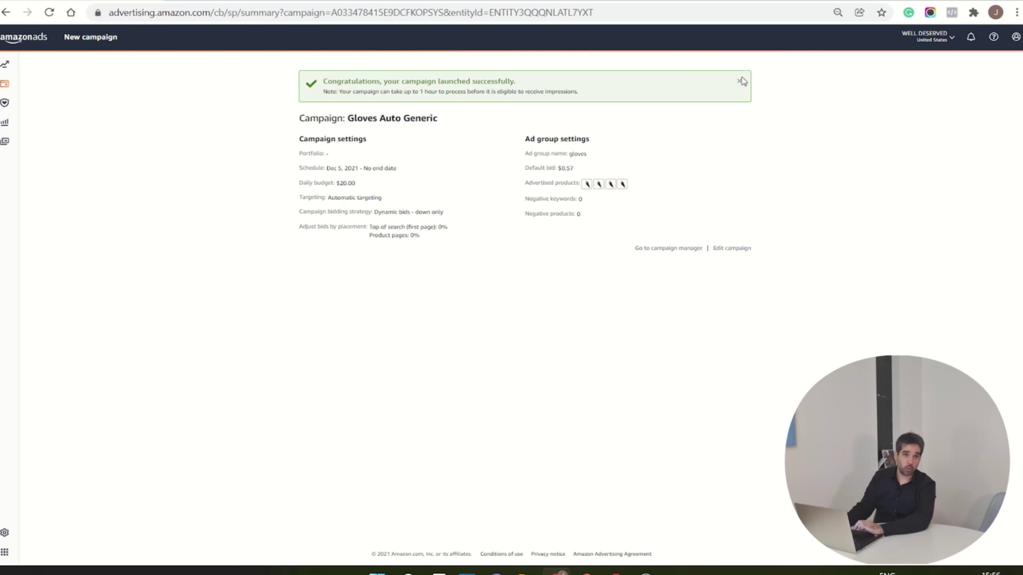
Return to the campaign manager and start creating a new Sponsored Products campaign
{"action": "left_click", "coordinate": [677, 251]}
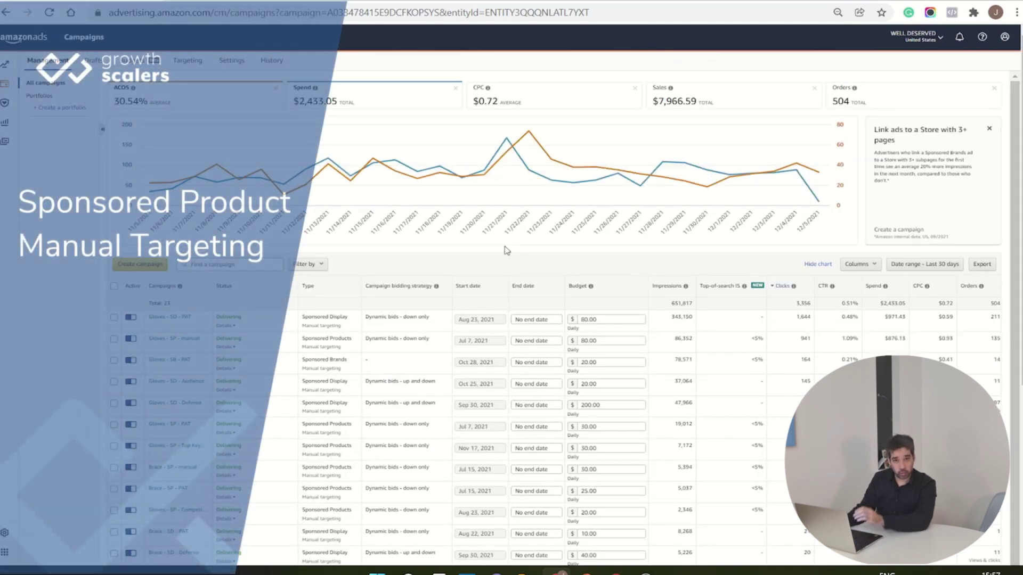
{"action": "left_click", "coordinate": [127, 269]}
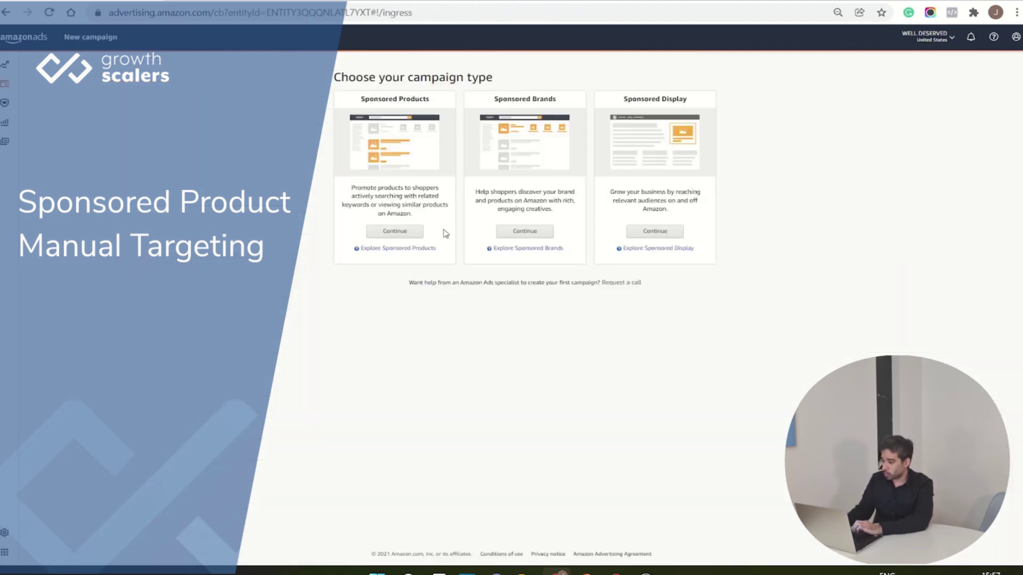
{"action": "left_click", "coordinate": [415, 235]}
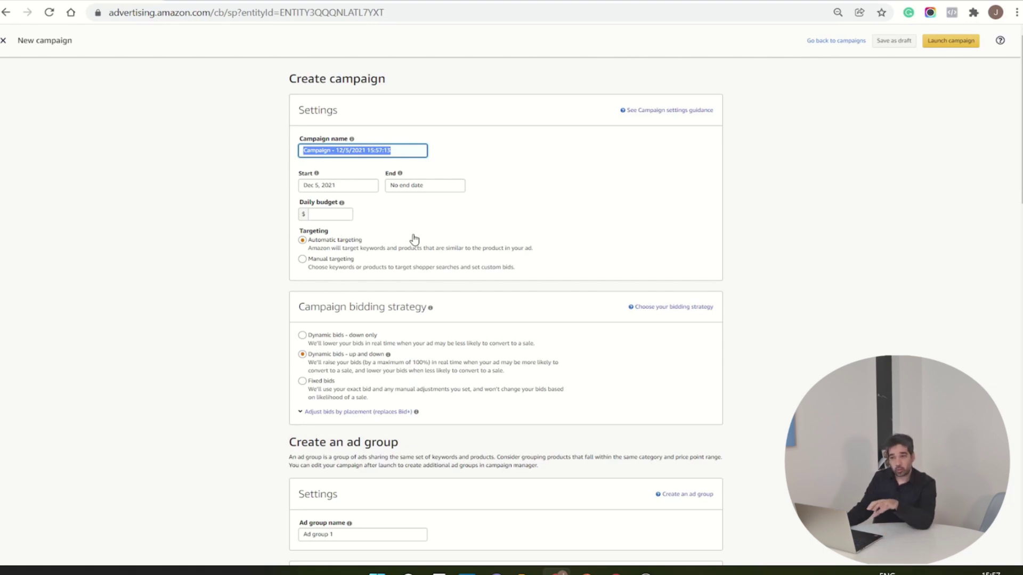
Replace the new campaign's default name with gloves manual
{"action": "key", "text": "End"}
{"action": "key", "text": "shift+Left"}
{"action": "key", "text": "shift+Left"}
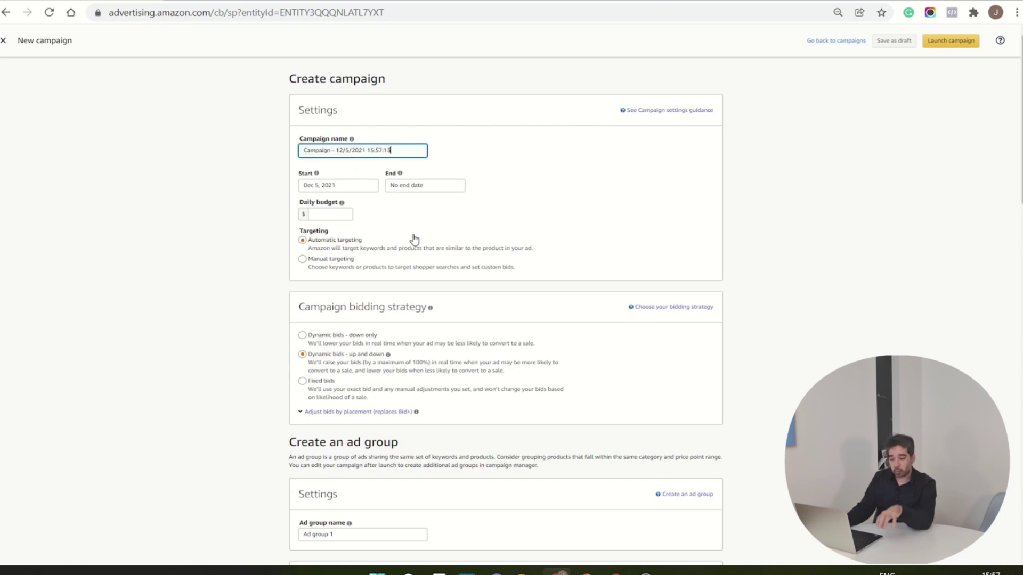
{"action": "key", "text": "shift+Left"}
{"action": "key", "text": "shift+Left"}
{"action": "key", "text": "shift+Left"}
{"action": "key", "text": "shift+Left"}
{"action": "key", "text": "shift+Left"}
{"action": "key", "text": "shift+Left"}
{"action": "key", "text": "shift+Left"}
{"action": "key", "text": "shift+Left"}
{"action": "key", "text": "shift+Left"}
{"action": "key", "text": "shift+Left"}
{"action": "key", "text": "shift+Left"}
{"action": "key", "text": "shift+Left"}
{"action": "key", "text": "shift+Left"}
{"action": "key", "text": "shift+Left"}
{"action": "key", "text": "shift+Left"}
{"action": "key", "text": "shift+Left"}
{"action": "key", "text": "shift+Left"}
{"action": "key", "text": "shift+Left"}
{"action": "key", "text": "shift+Left"}
{"action": "key", "text": "shift+Left"}
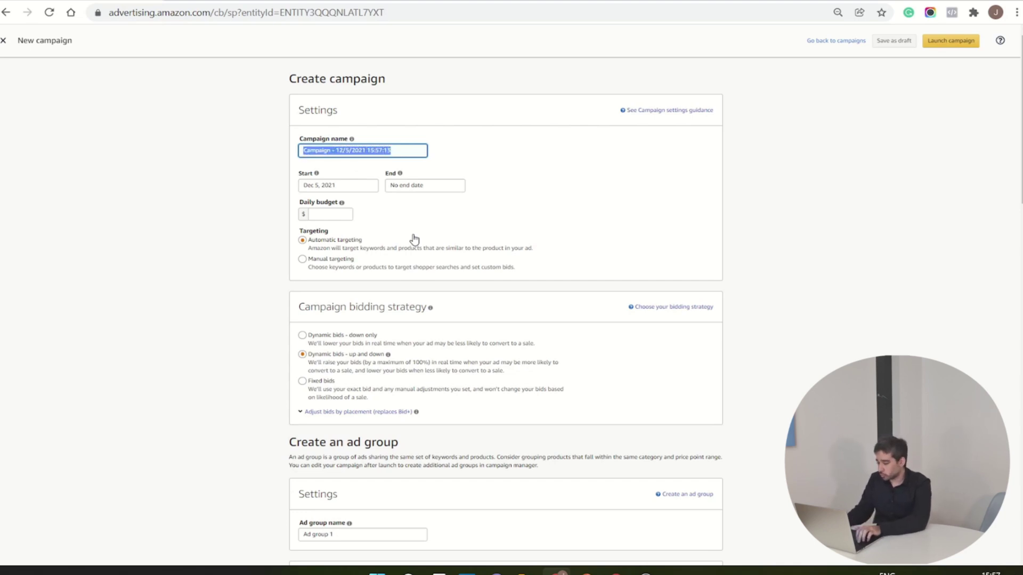
{"action": "type", "text": "glove"}
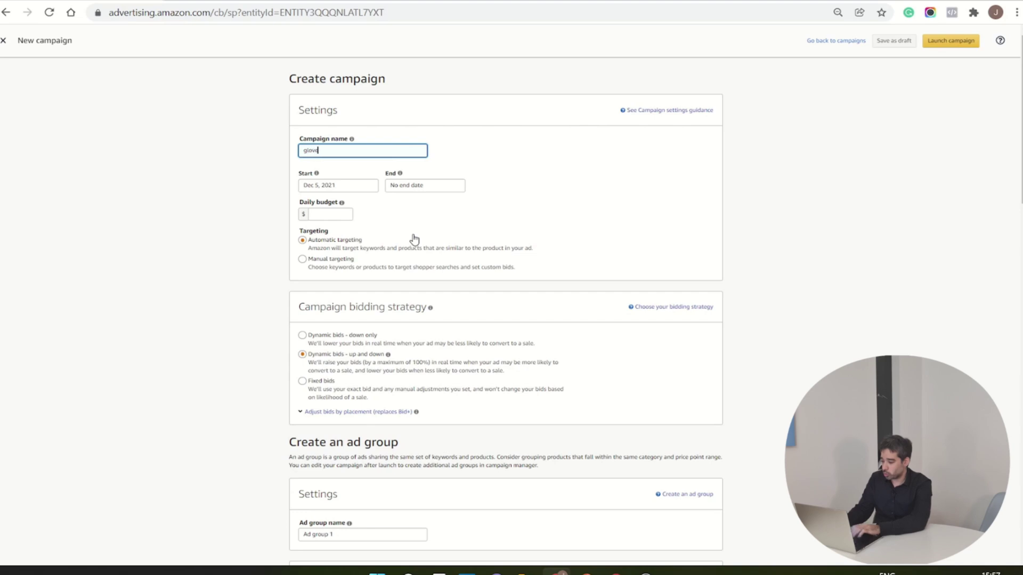
{"action": "type", "text": "s marual"}
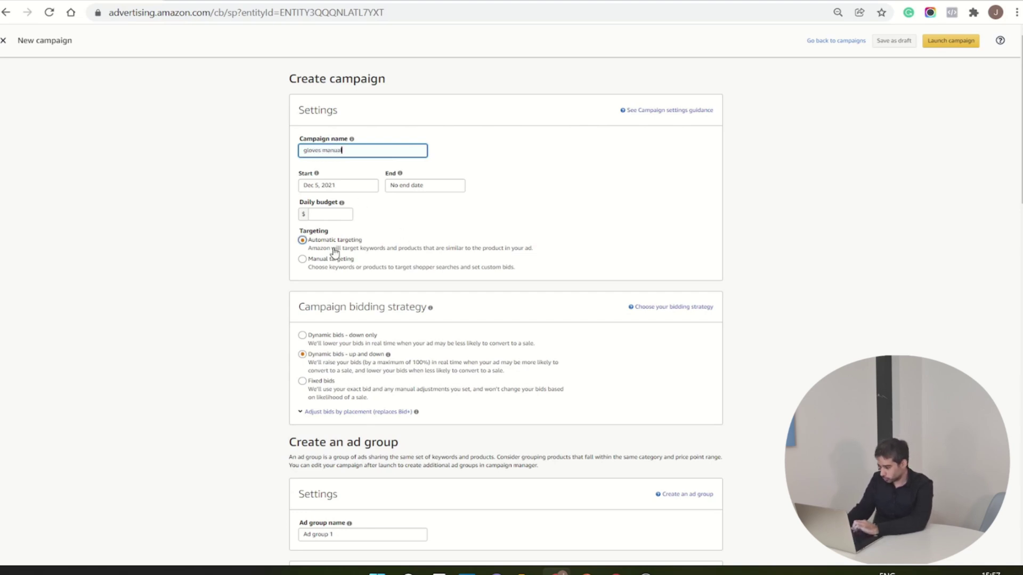
Choose manual targeting for the campaign and set its daily budget to $20
{"action": "left_click", "coordinate": [311, 262]}
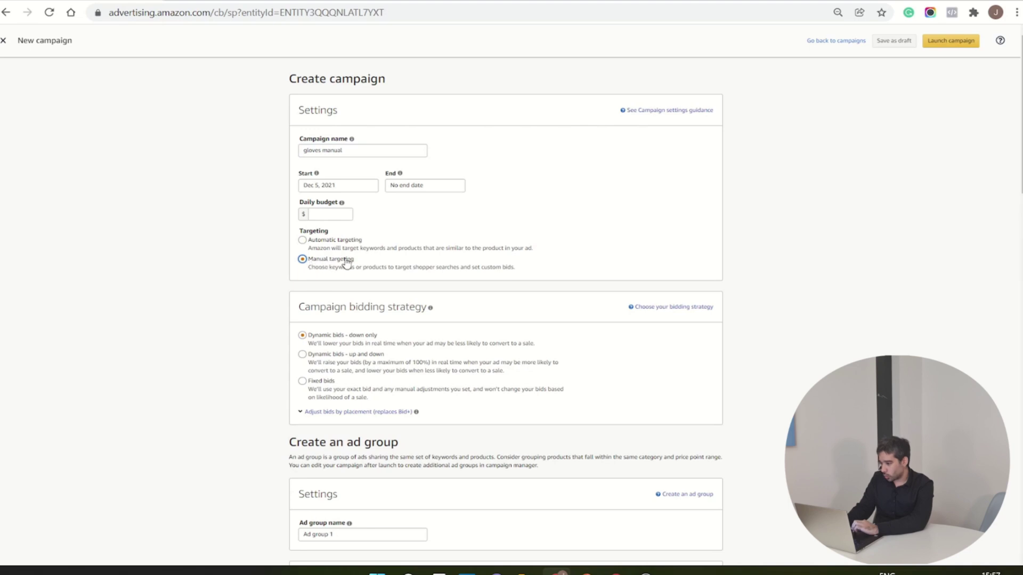
{"action": "scroll", "coordinate": [165, 369], "scroll_direction": "down", "scroll_amount": 2}
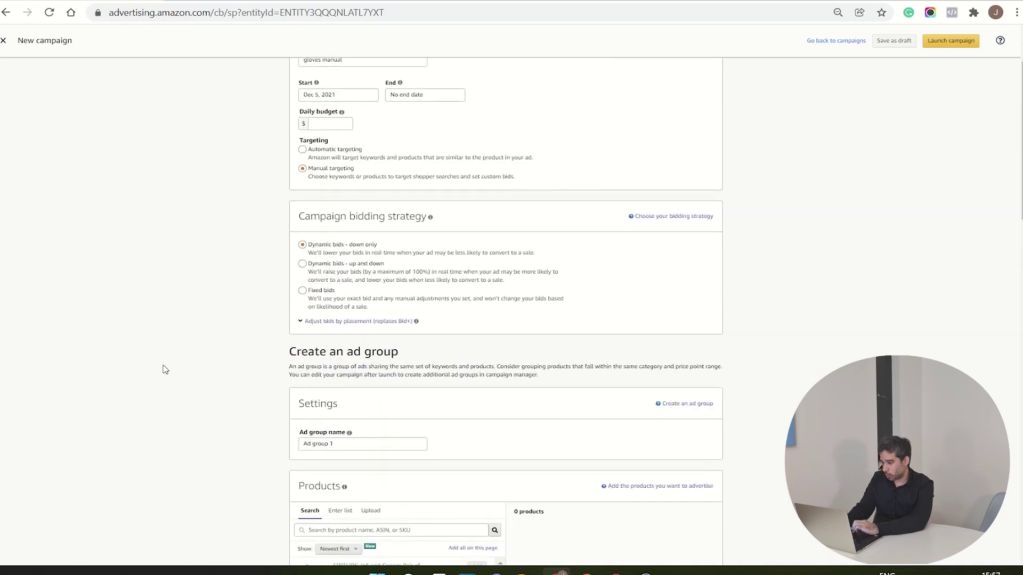
{"action": "left_click", "coordinate": [335, 124]}
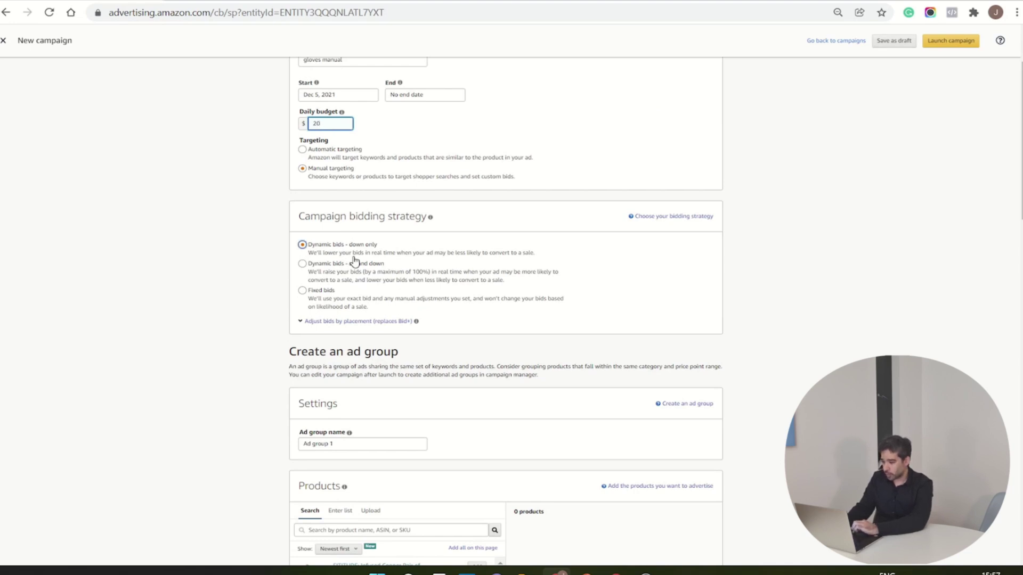
Rename the manual campaign's ad group as gloves
{"action": "scroll", "coordinate": [235, 337], "scroll_direction": "down", "scroll_amount": 3}
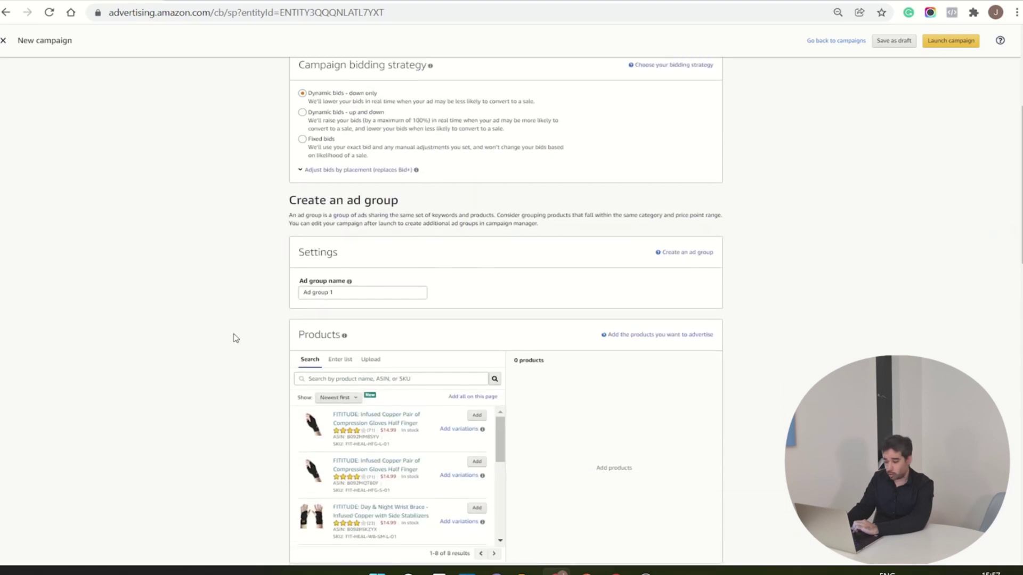
{"action": "triple_click", "coordinate": [354, 290]}
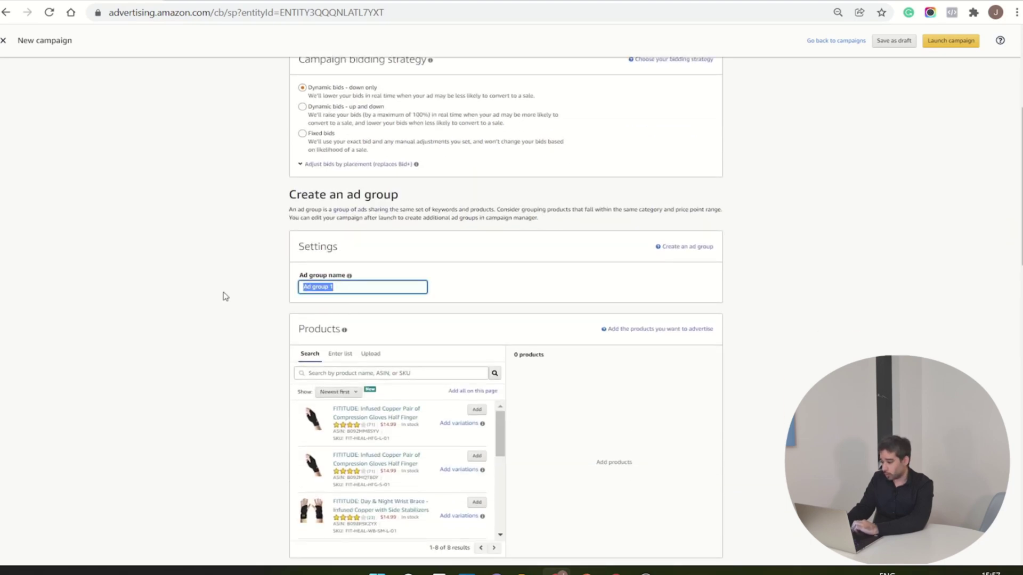
{"action": "type", "text": "gloves"}
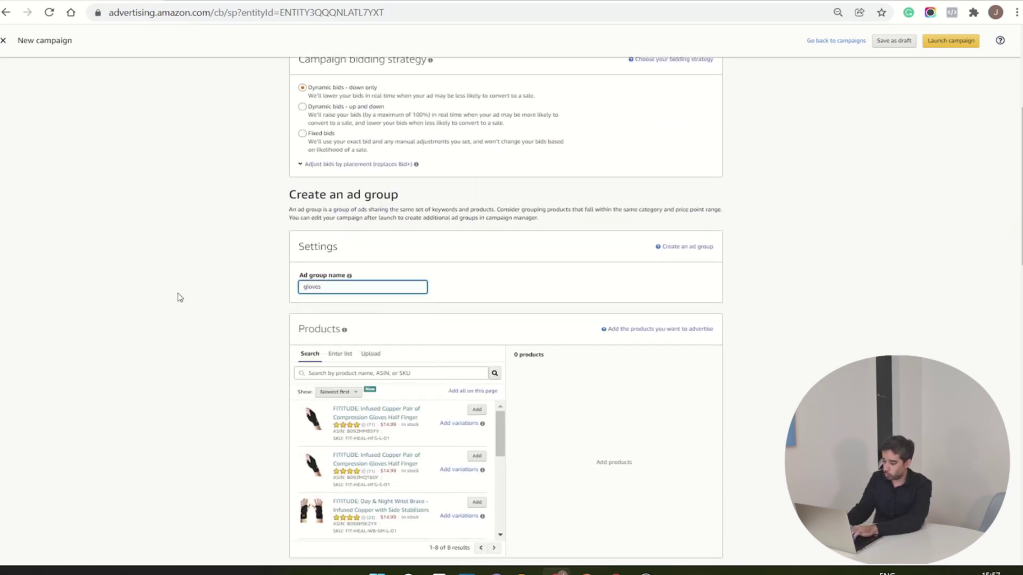
Search the ad group's products for gloves and add all the matching products
{"action": "scroll", "coordinate": [251, 347], "scroll_direction": "down", "scroll_amount": 3}
{"action": "left_click", "coordinate": [417, 226]}
{"action": "type", "text": "gloves"}
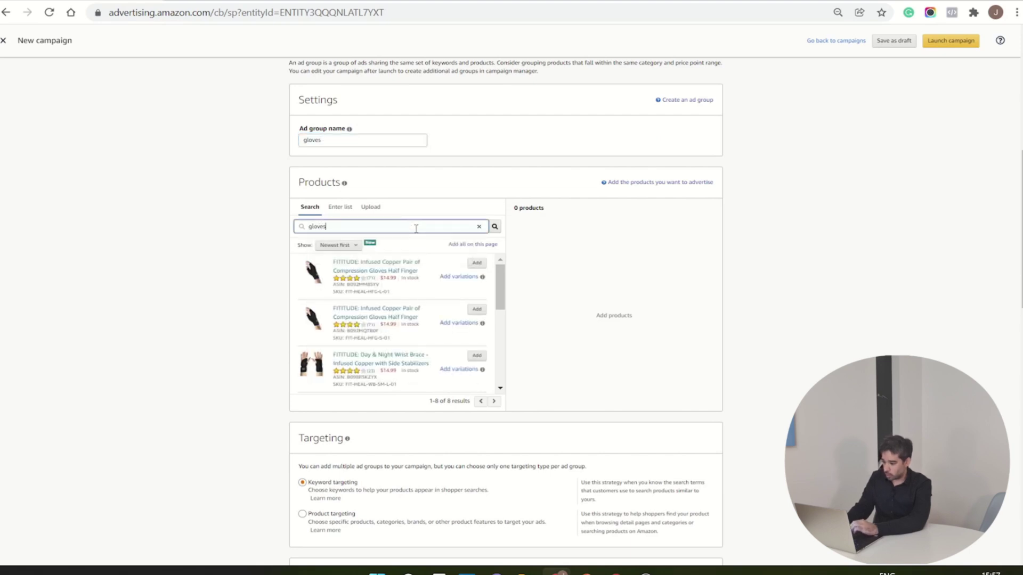
{"action": "left_click", "coordinate": [494, 226]}
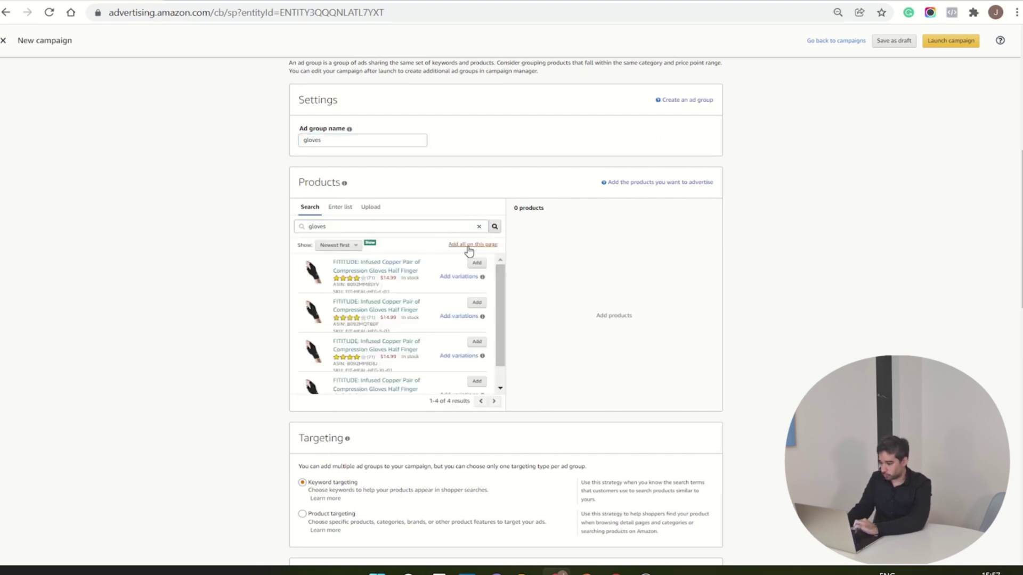
{"action": "left_click", "coordinate": [469, 246]}
Switch the suggested keywords under keyword targeting to a custom bid and set it to $0.57
{"action": "scroll", "coordinate": [235, 402], "scroll_direction": "down", "scroll_amount": 5}
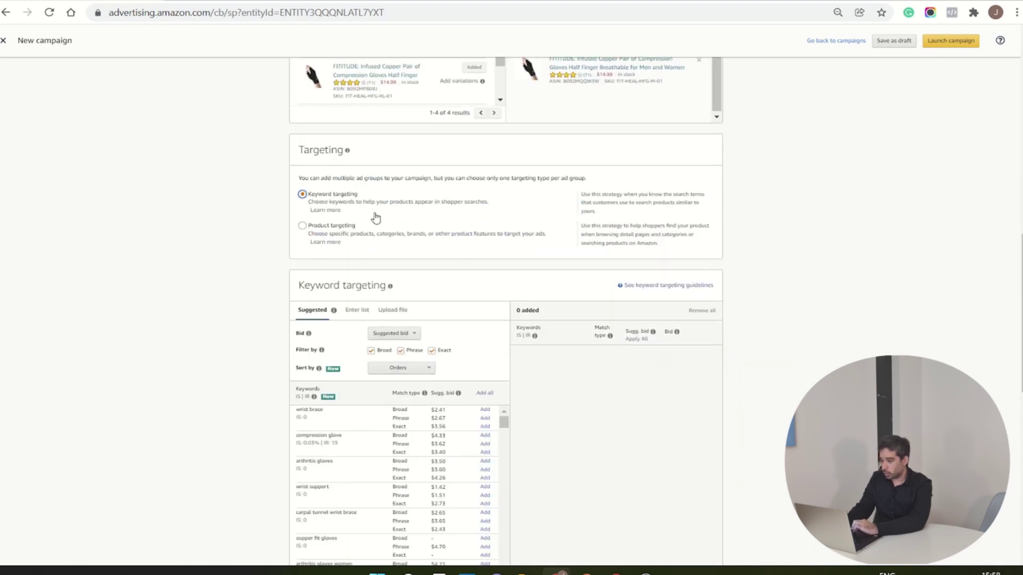
{"action": "scroll", "coordinate": [247, 456], "scroll_direction": "down", "scroll_amount": 3}
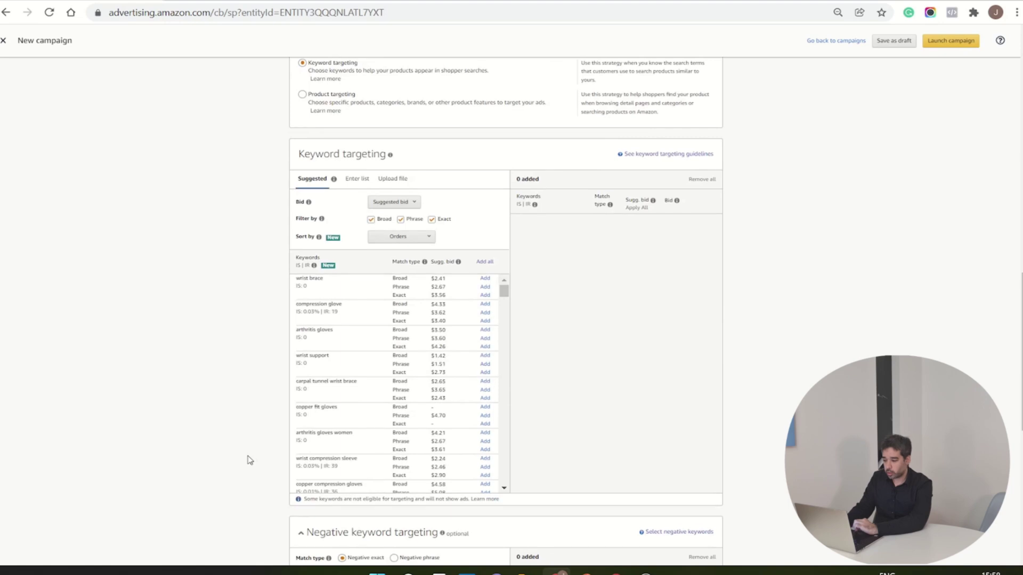
{"action": "mouse_move", "coordinate": [457, 262]}
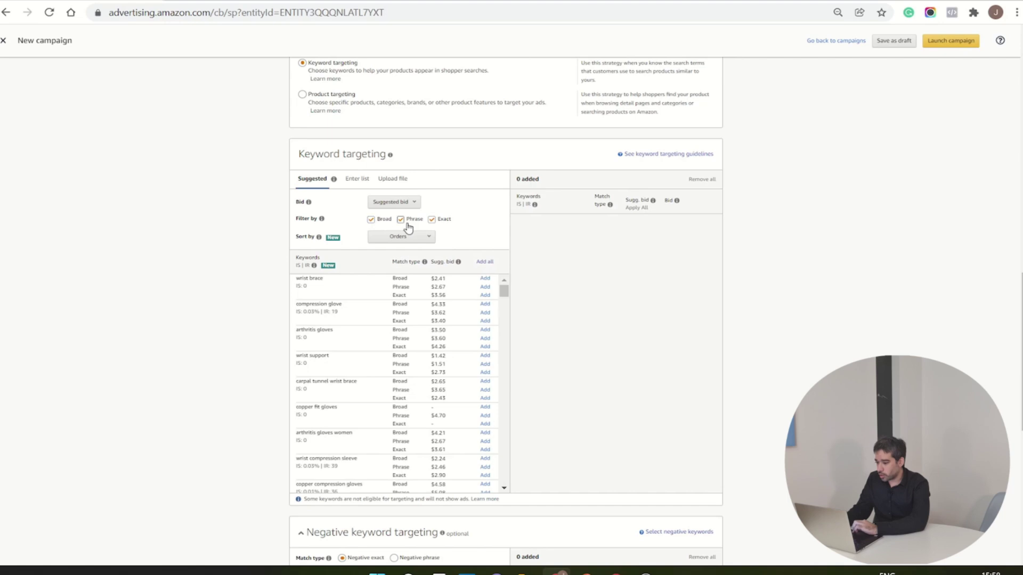
{"action": "left_click", "coordinate": [400, 203]}
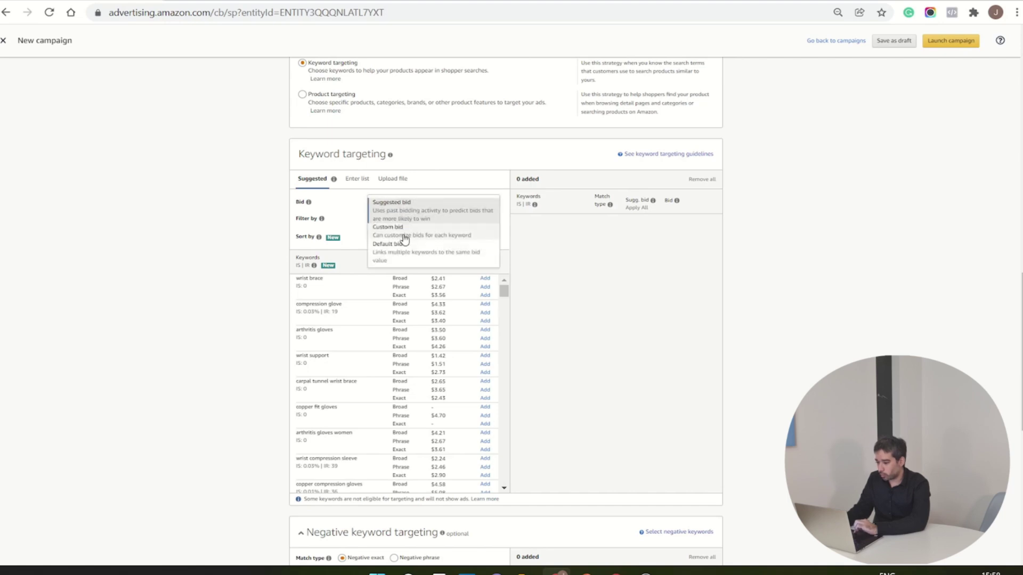
{"action": "left_click", "coordinate": [421, 227]}
{"action": "left_click", "coordinate": [442, 202]}
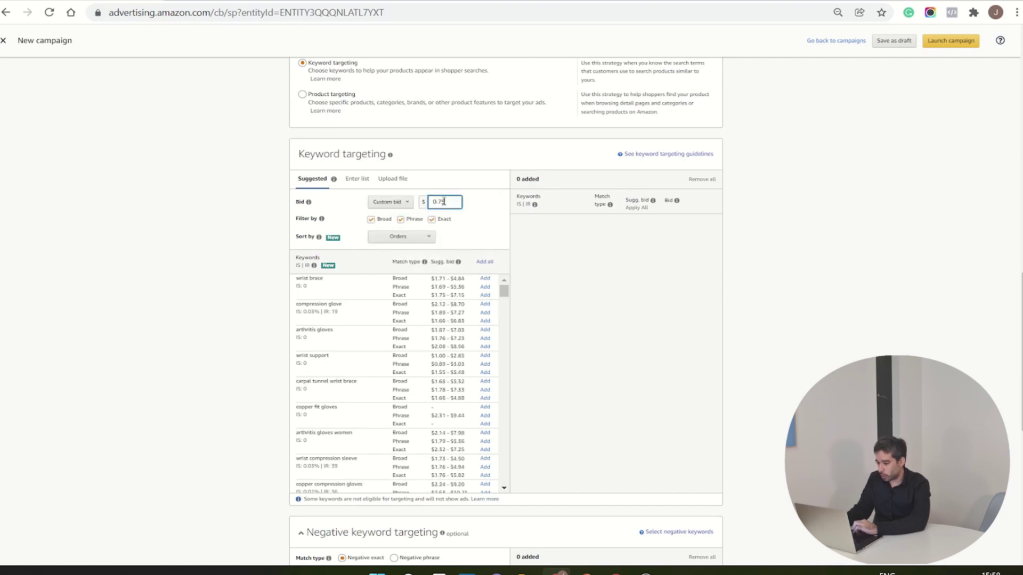
{"action": "key", "text": "BackSpace"}
{"action": "key", "text": "BackSpace"}
{"action": "key", "text": "BackSpace"}
{"action": "key", "text": "BackSpace"}
{"action": "type", "text": "0.57"}
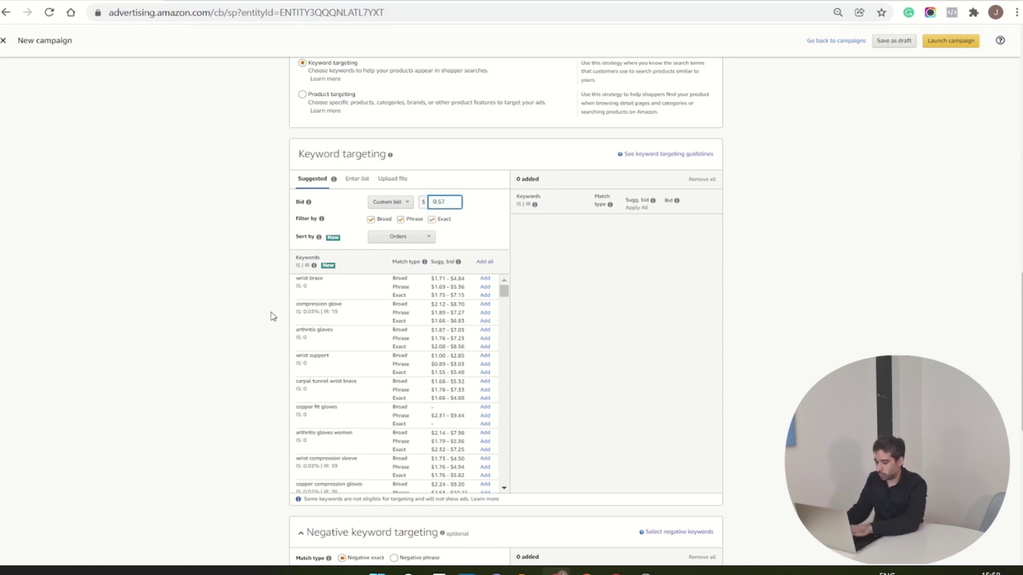
Exclude exact match from the suggested keywords and add compression glove as both a broad and a phrase match keyword
{"action": "scroll", "coordinate": [273, 317], "scroll_direction": "down", "scroll_amount": 1}
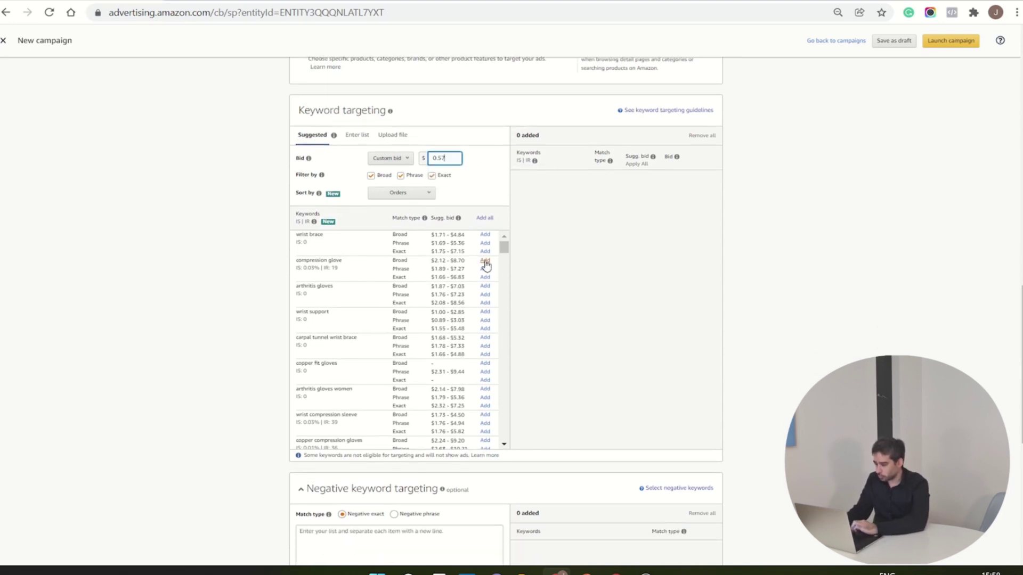
{"action": "left_click", "coordinate": [439, 177]}
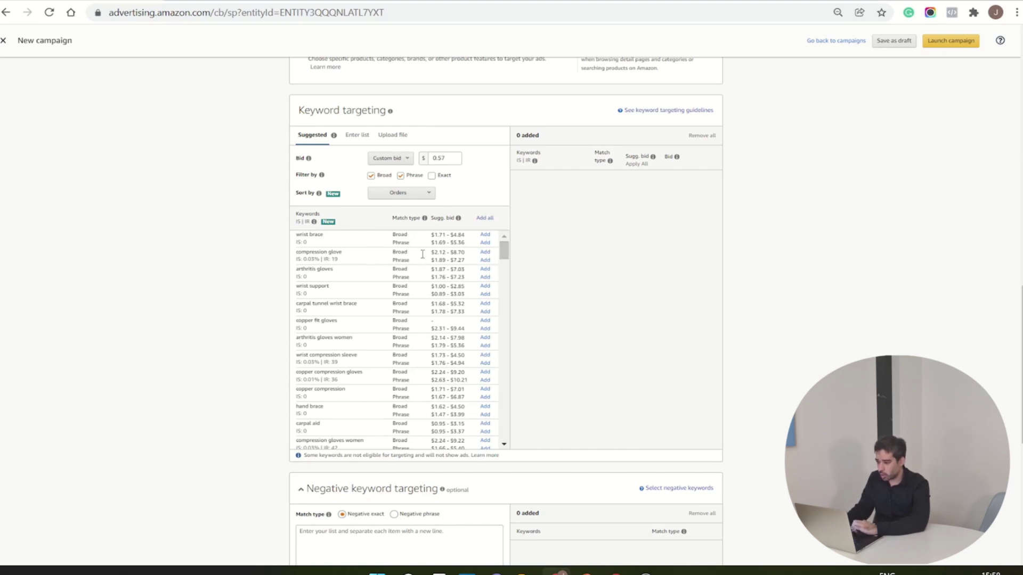
{"action": "left_click", "coordinate": [484, 253]}
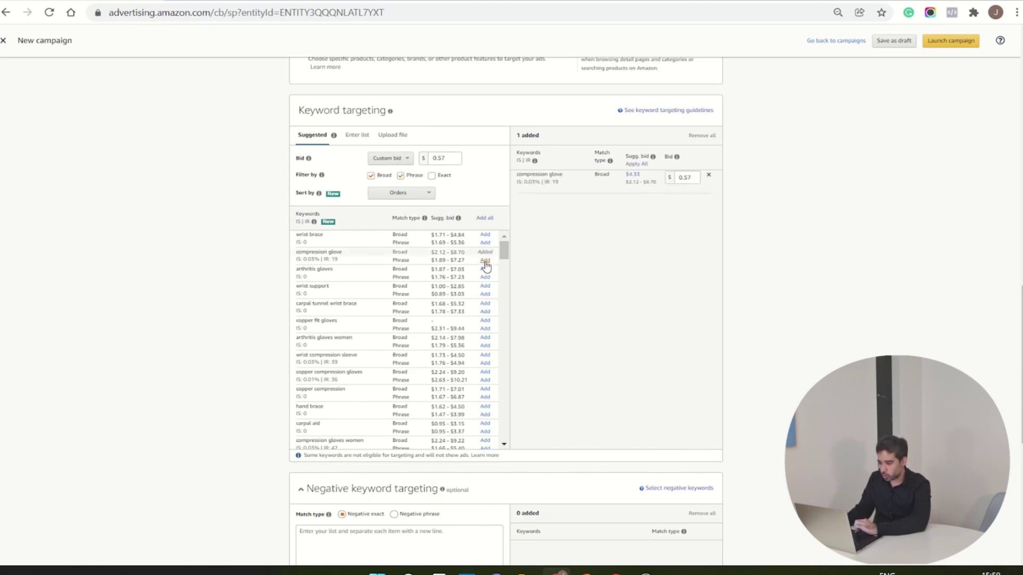
{"action": "left_click", "coordinate": [485, 260]}
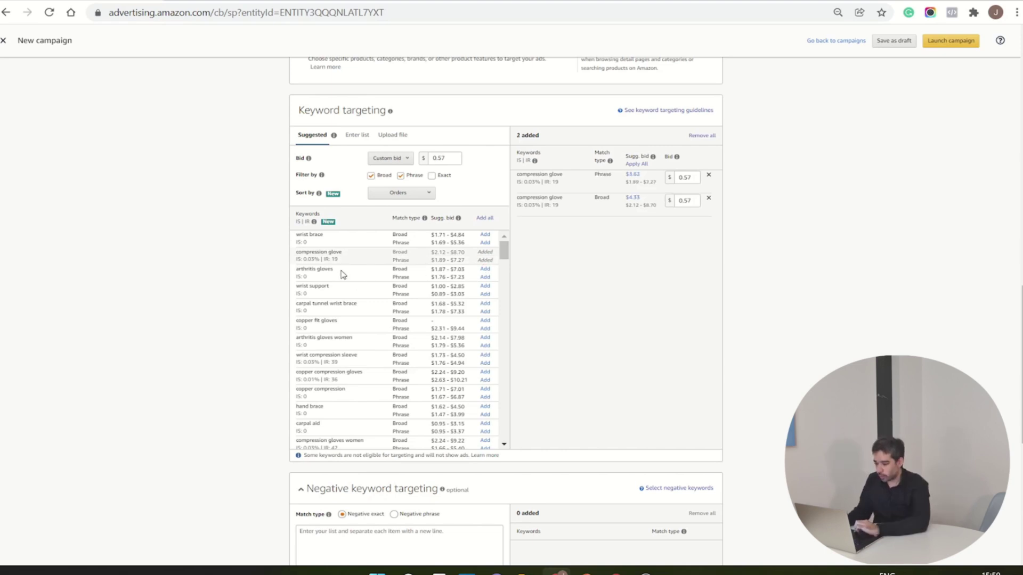
Examine the IS and IR figures of the compression glove keyword in the suggested keywords list
{"action": "scroll", "coordinate": [344, 274], "scroll_direction": "up", "scroll_amount": 8}
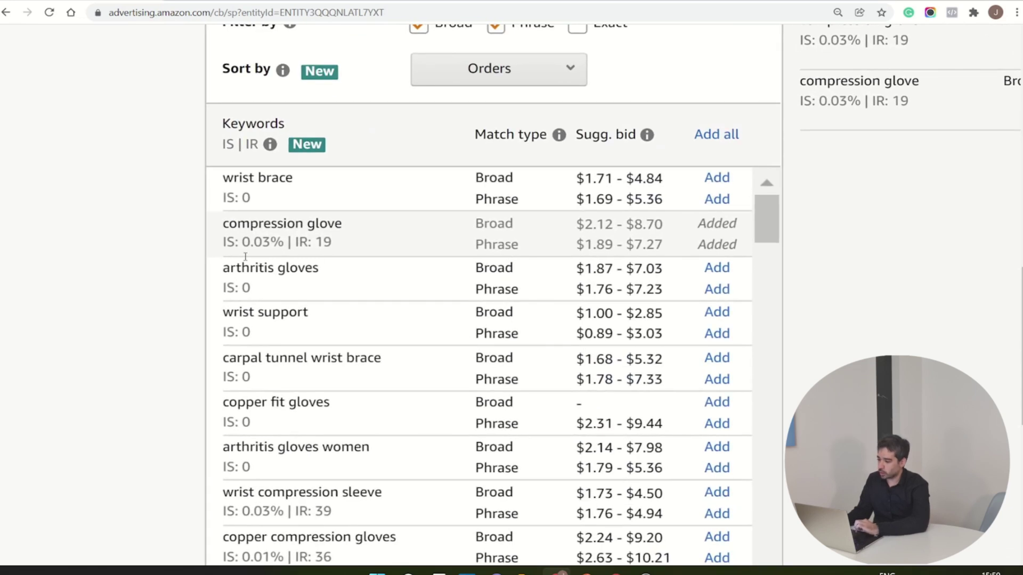
{"action": "left_click_drag", "start_coordinate": [224, 243], "coordinate": [236, 243]}
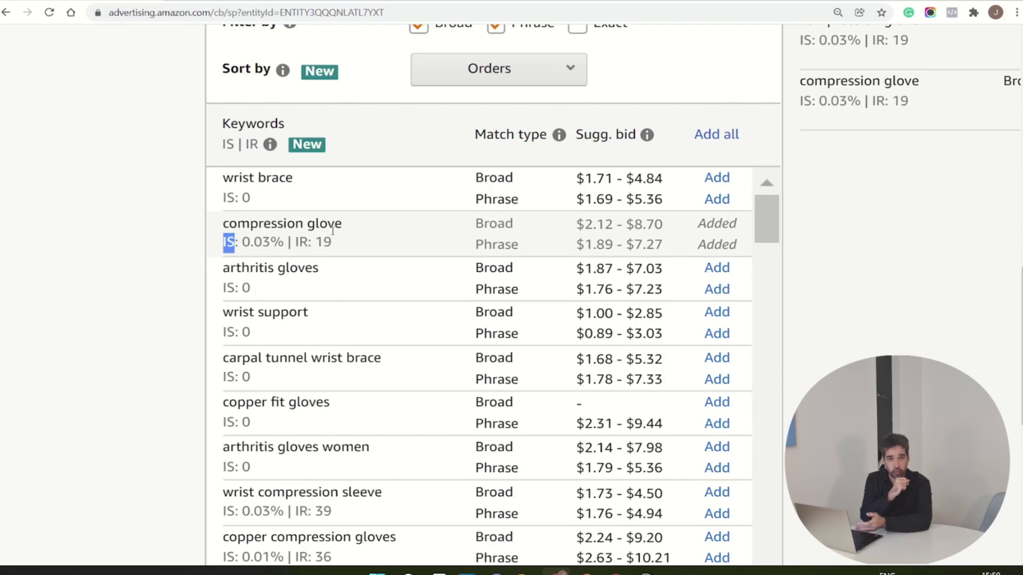
{"action": "left_click", "coordinate": [304, 244]}
{"action": "mouse_move", "coordinate": [300, 244]}
{"action": "left_mouse_down"}
{"action": "mouse_move", "coordinate": [315, 244]}
{"action": "mouse_move", "coordinate": [304, 244]}
{"action": "left_mouse_up"}
{"action": "left_click", "coordinate": [309, 246]}
{"action": "double_click", "coordinate": [305, 244]}
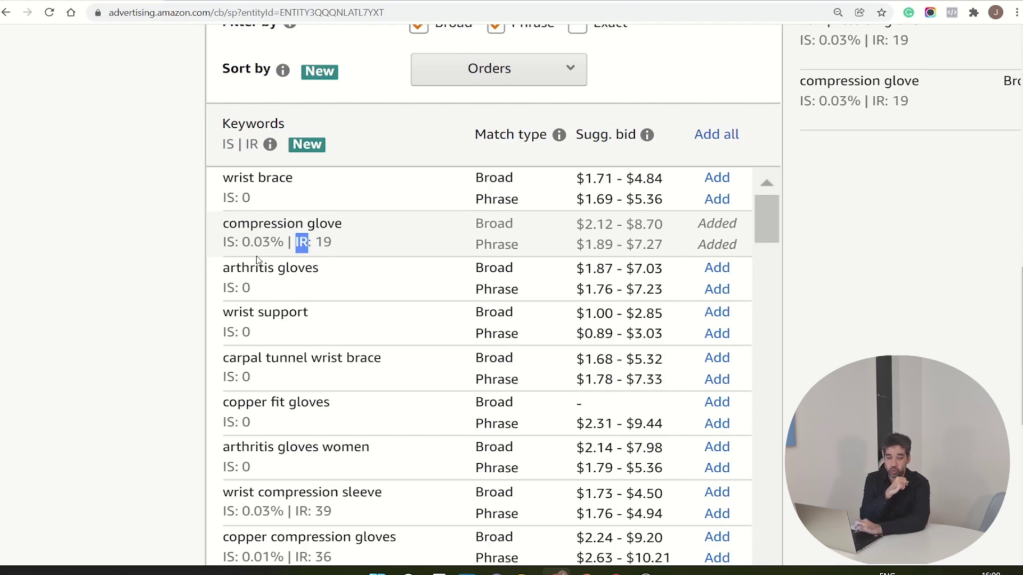
Add the suggested keywords arthritis gloves and arthritis gloves women in both broad and phrase match
{"action": "scroll", "coordinate": [256, 260], "scroll_direction": "down", "scroll_amount": 3}
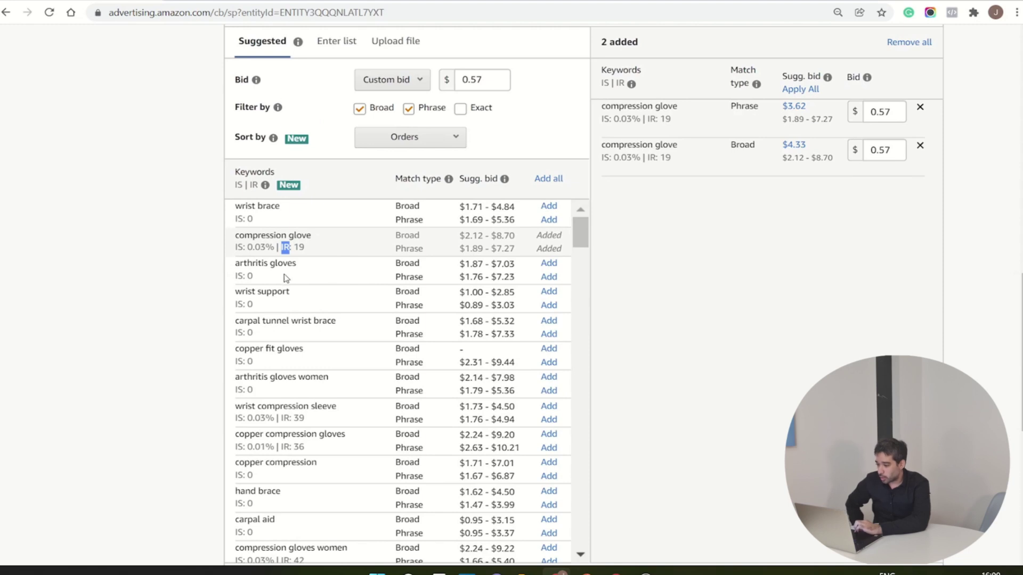
{"action": "right_click", "coordinate": [551, 271]}
{"action": "left_click", "coordinate": [546, 264]}
{"action": "left_click", "coordinate": [549, 277]}
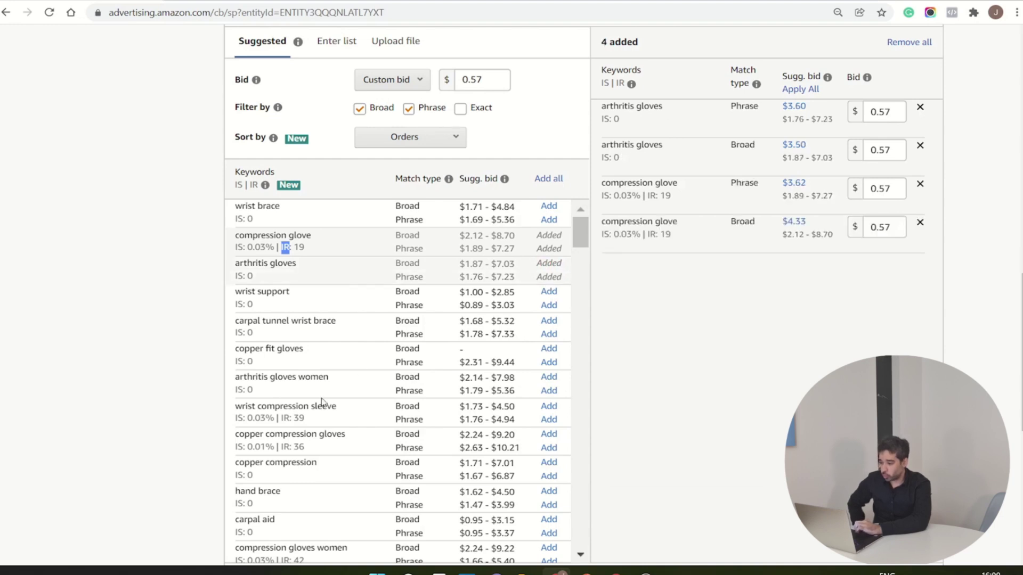
{"action": "scroll", "coordinate": [322, 401], "scroll_direction": "down", "scroll_amount": 1}
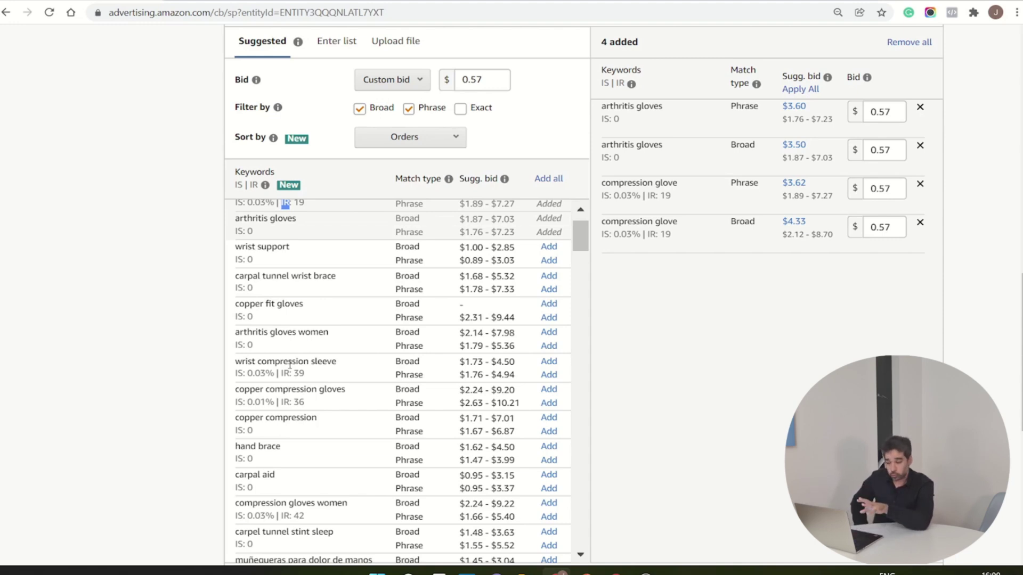
{"action": "scroll", "coordinate": [350, 319], "scroll_direction": "down", "scroll_amount": 1}
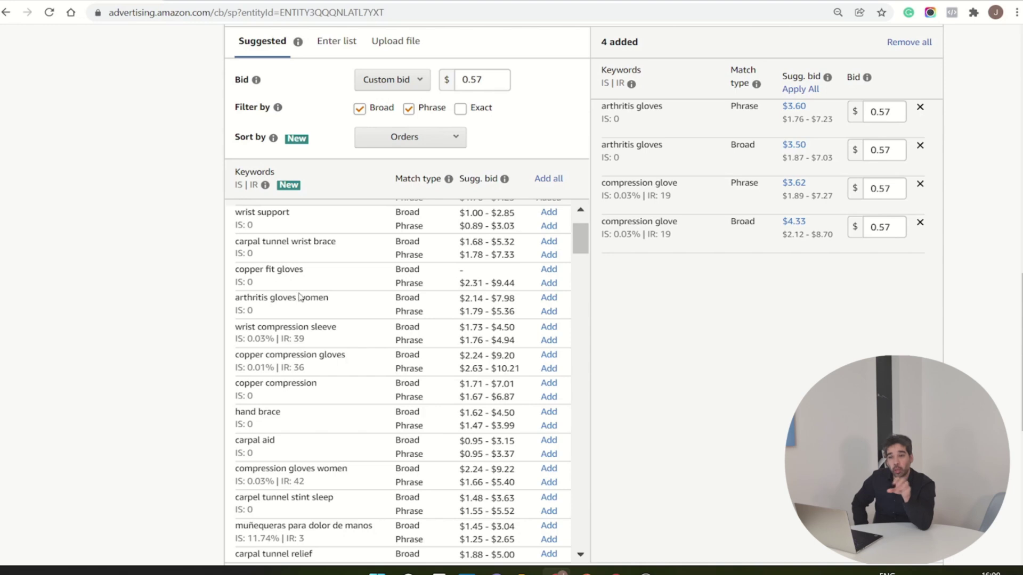
{"action": "left_click", "coordinate": [550, 298]}
{"action": "left_click", "coordinate": [551, 312]}
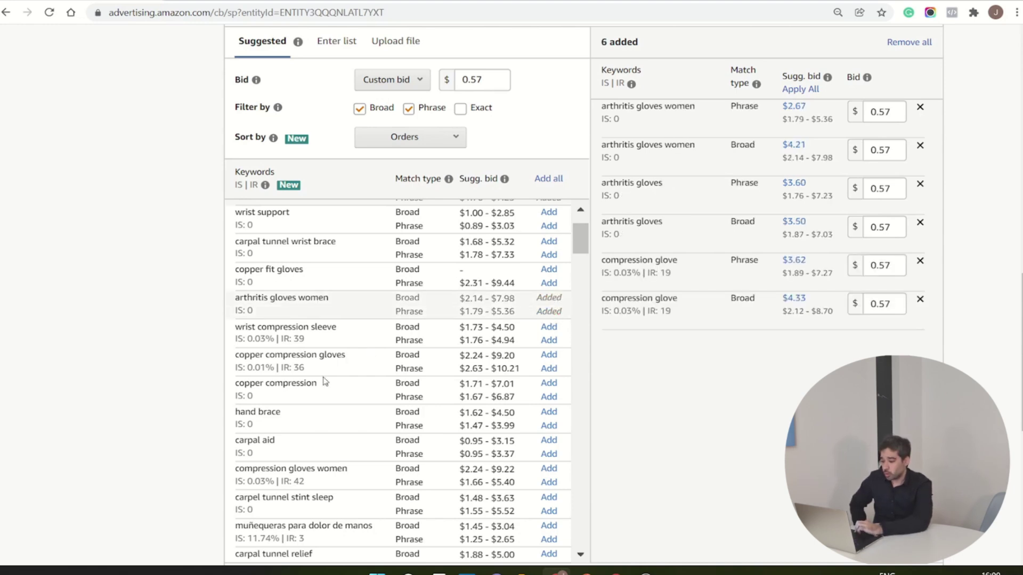
Add the suggested keywords copper compression gloves and compression gloves women in both broad and phrase match
{"action": "scroll", "coordinate": [325, 380], "scroll_direction": "down", "scroll_amount": 1}
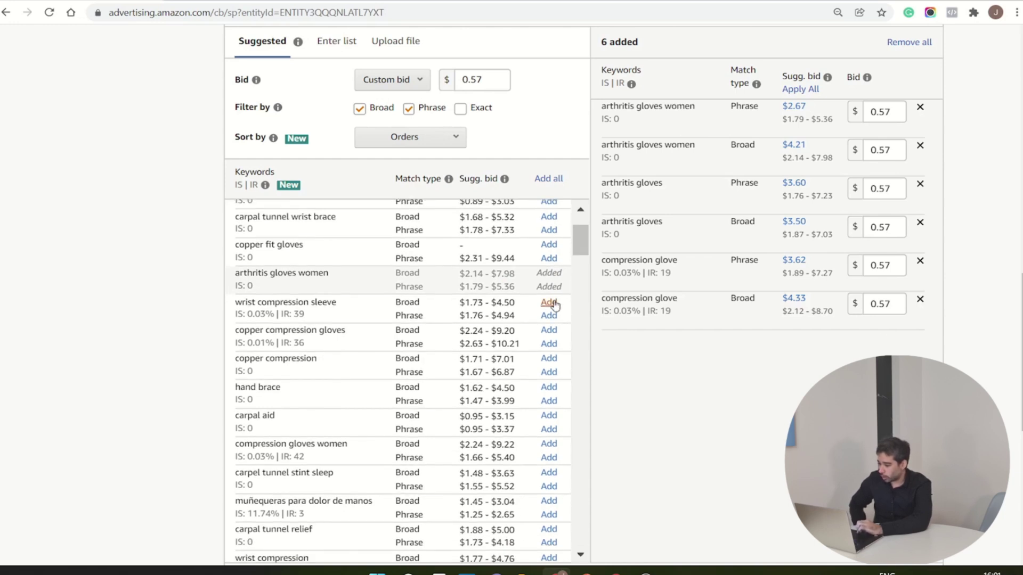
{"action": "left_click", "coordinate": [551, 331]}
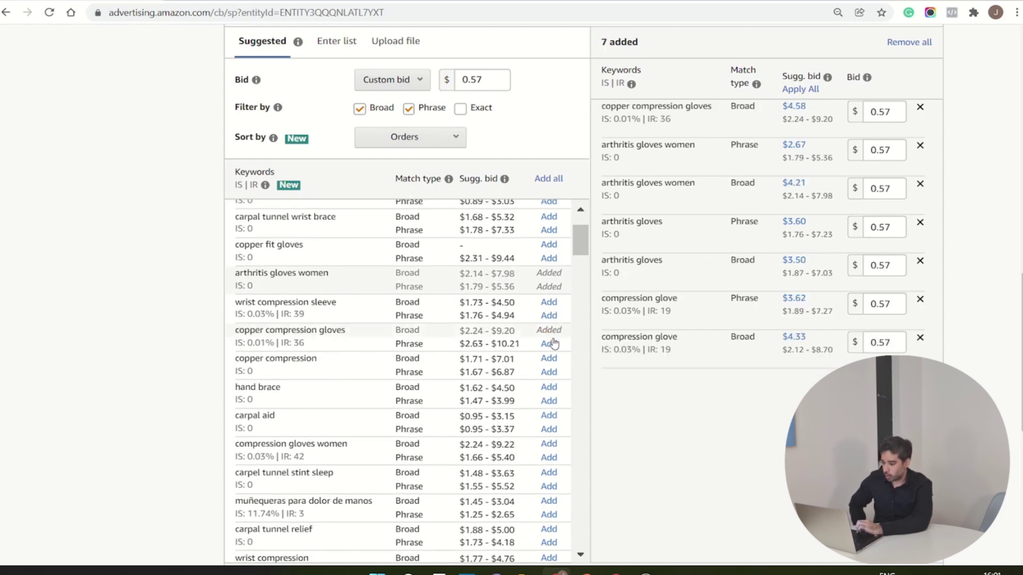
{"action": "left_click", "coordinate": [549, 345]}
{"action": "scroll", "coordinate": [553, 349], "scroll_direction": "down", "scroll_amount": 2}
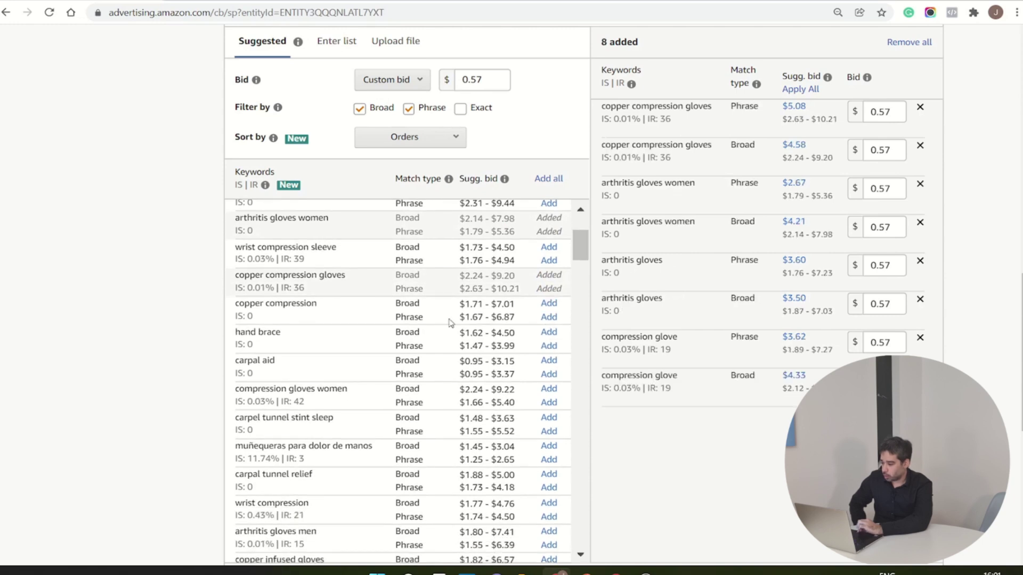
{"action": "scroll", "coordinate": [374, 414], "scroll_direction": "down", "scroll_amount": 1}
{"action": "scroll", "coordinate": [375, 414], "scroll_direction": "down", "scroll_amount": 1}
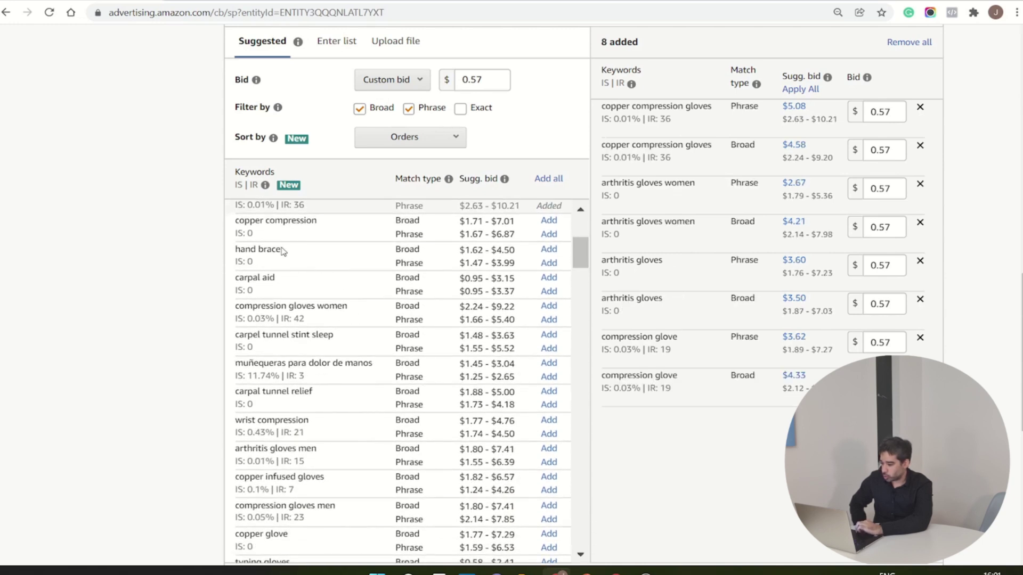
{"action": "scroll", "coordinate": [336, 354], "scroll_direction": "down", "scroll_amount": 1}
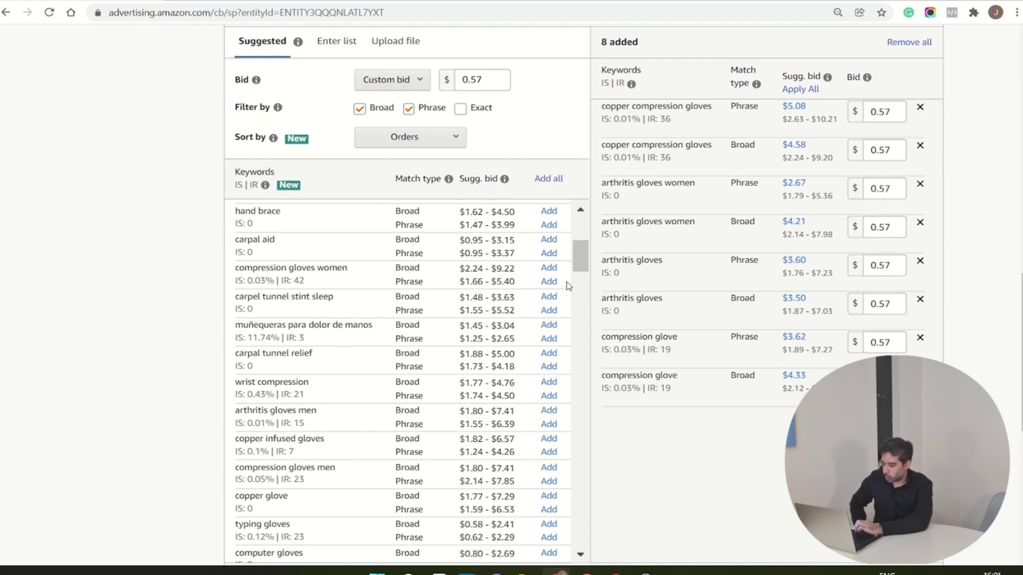
{"action": "left_click", "coordinate": [549, 269]}
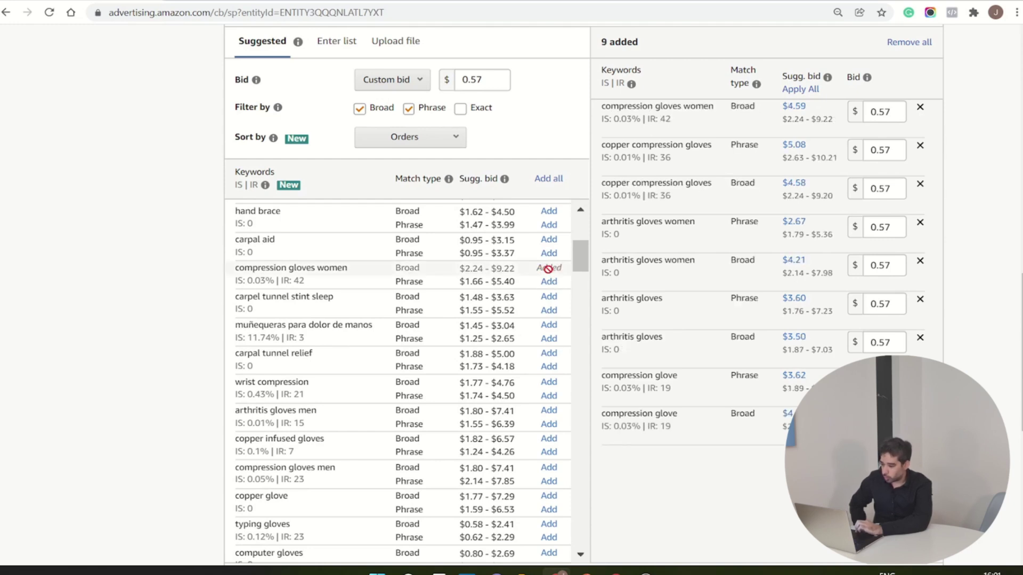
{"action": "left_click", "coordinate": [550, 282]}
Add the suggested keywords carpal tunnel relief and arthritis gloves men in both broad and phrase match
{"action": "scroll", "coordinate": [552, 284], "scroll_direction": "down", "scroll_amount": 2}
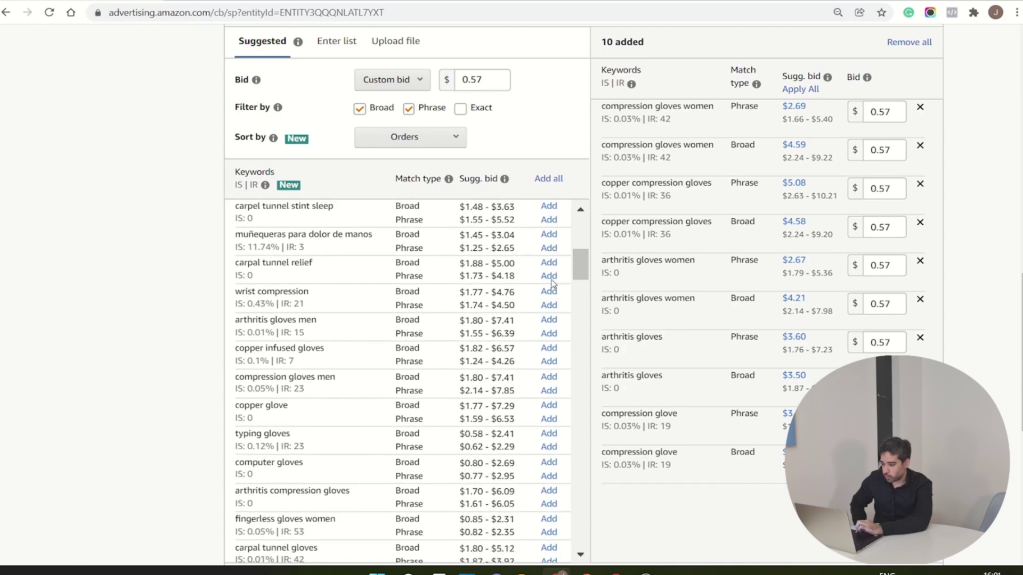
{"action": "scroll", "coordinate": [552, 284], "scroll_direction": "down", "scroll_amount": 1}
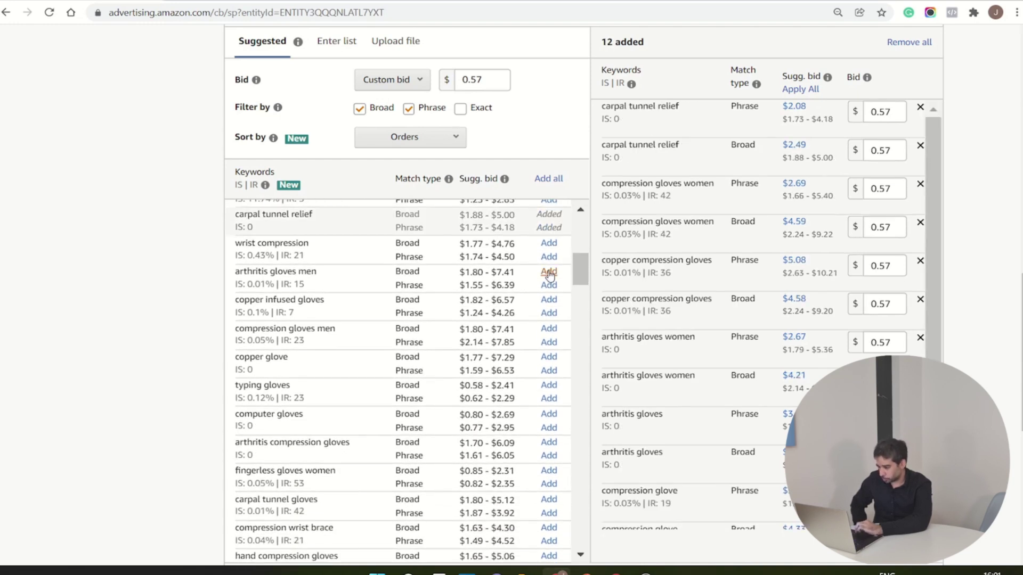
{"action": "left_click", "coordinate": [549, 272]}
{"action": "left_click", "coordinate": [549, 285]}
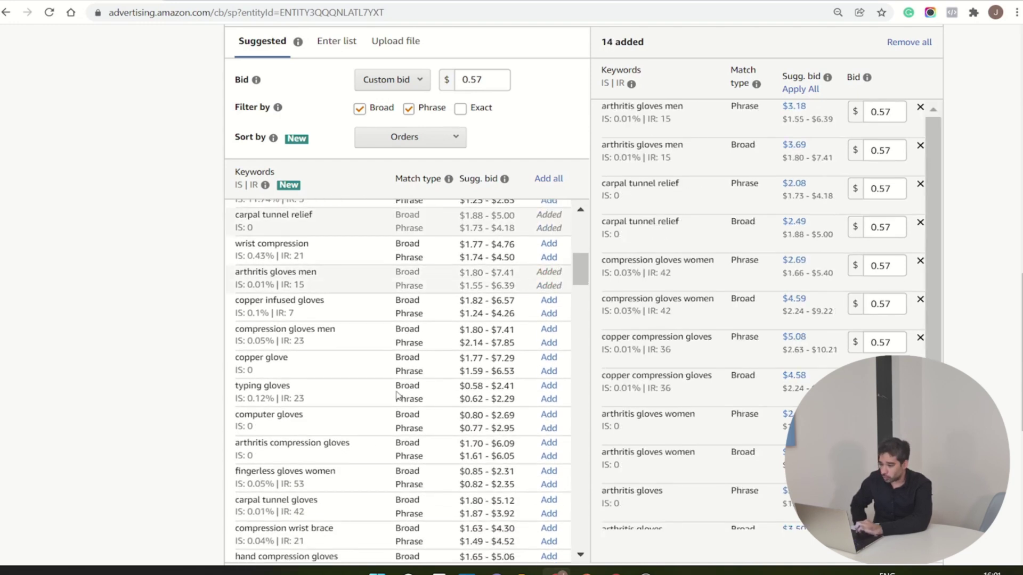
{"action": "scroll", "coordinate": [397, 395], "scroll_direction": "down", "scroll_amount": 2}
{"action": "scroll", "coordinate": [397, 395], "scroll_direction": "down", "scroll_amount": 1}
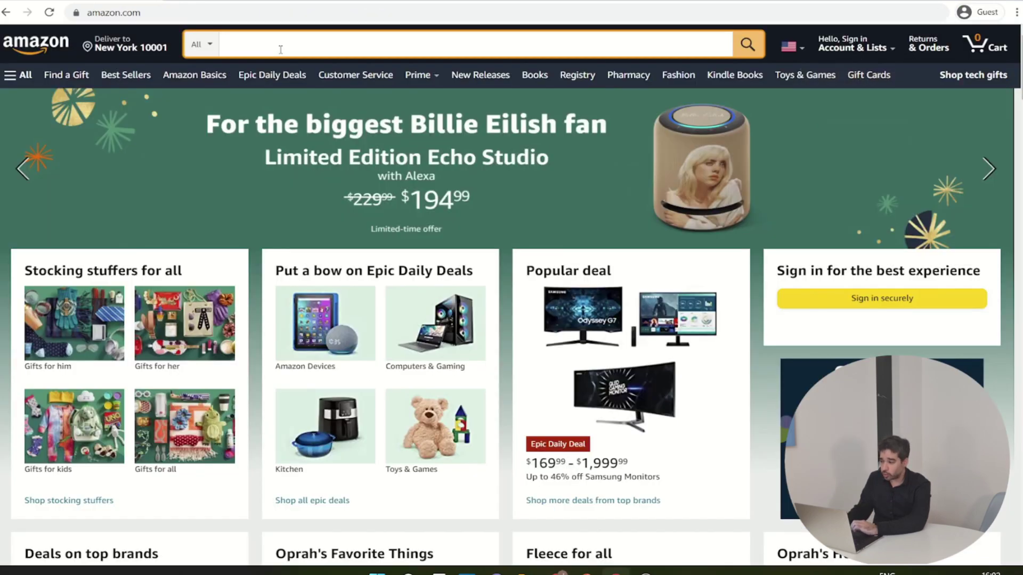
Look up Amazon.com's search suggestions for gloves and for compression gl to find keyword ideas
{"action": "type", "text": "gloves"}
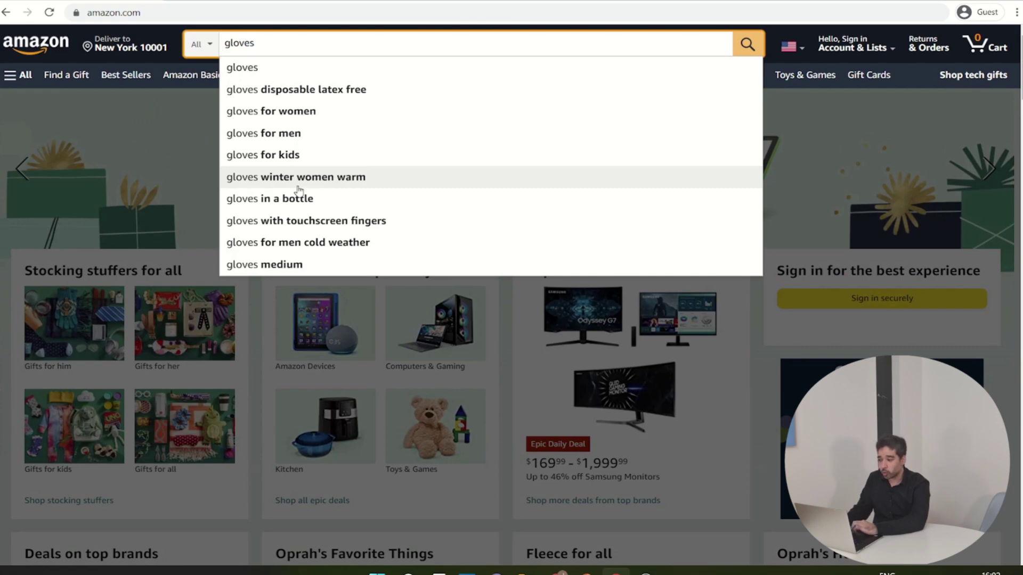
{"action": "key", "text": "BackSpace"}
{"action": "key", "text": "BackSpace"}
{"action": "key", "text": "BackSpace"}
{"action": "key", "text": "BackSpace"}
{"action": "key", "text": "BackSpace"}
{"action": "type", "text": "c"}
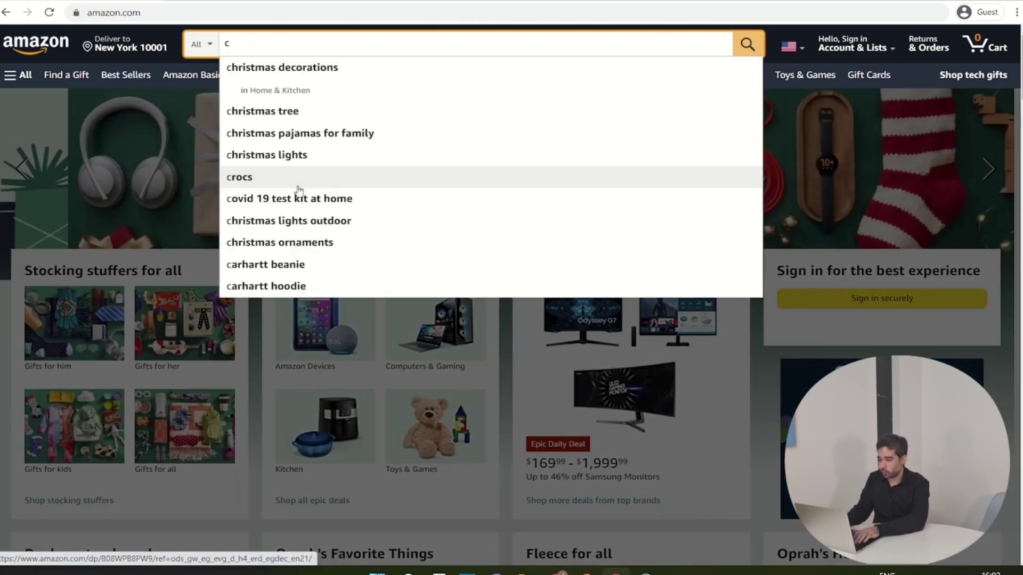
{"action": "type", "text": "ompressi"}
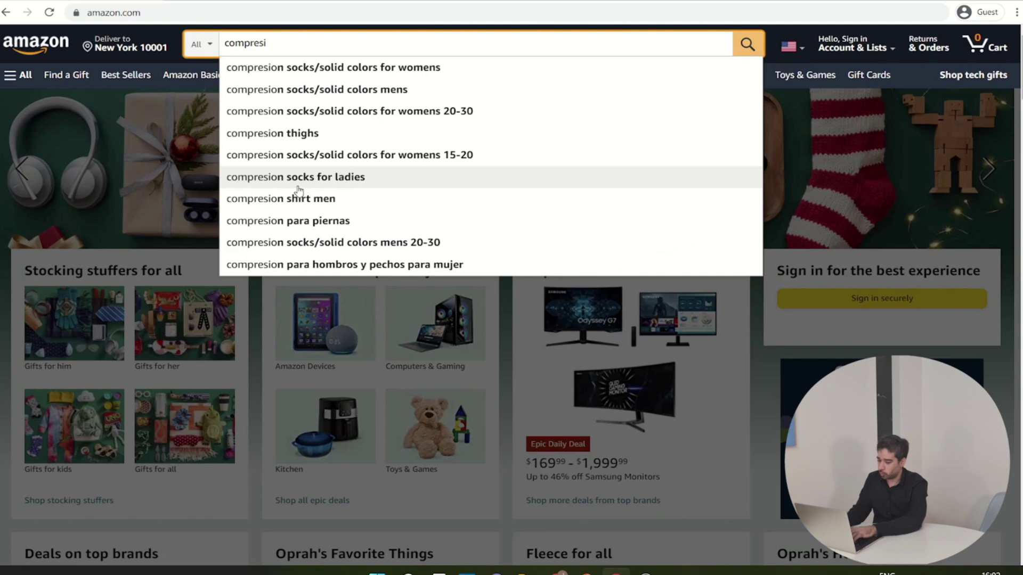
{"action": "type", "text": "on gl"}
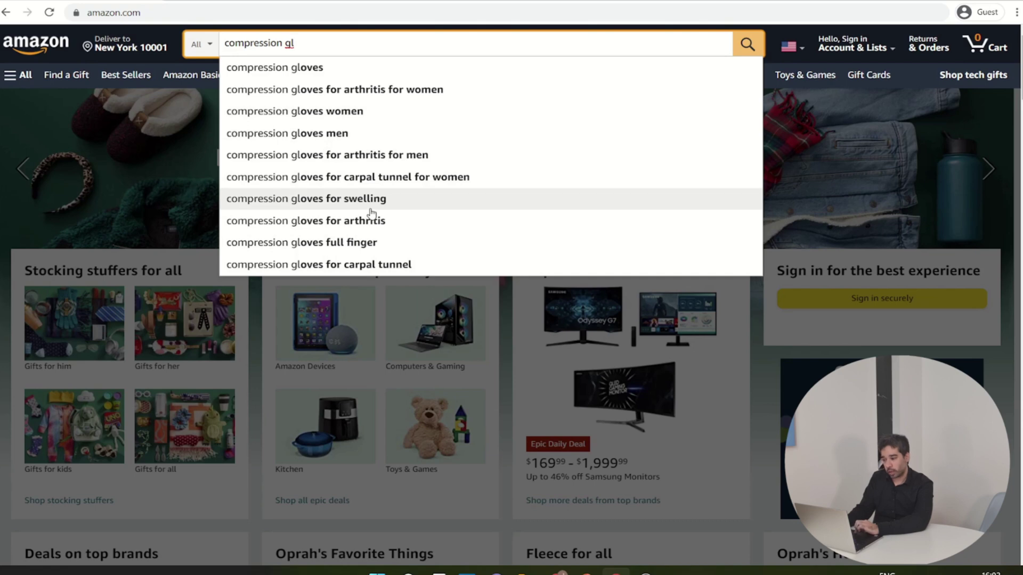
Search Amazon.com for the suggested term compression gloves for swelling and copy the search phrase
{"action": "key", "text": "alt+Tab"}
{"action": "key", "text": "Escape"}
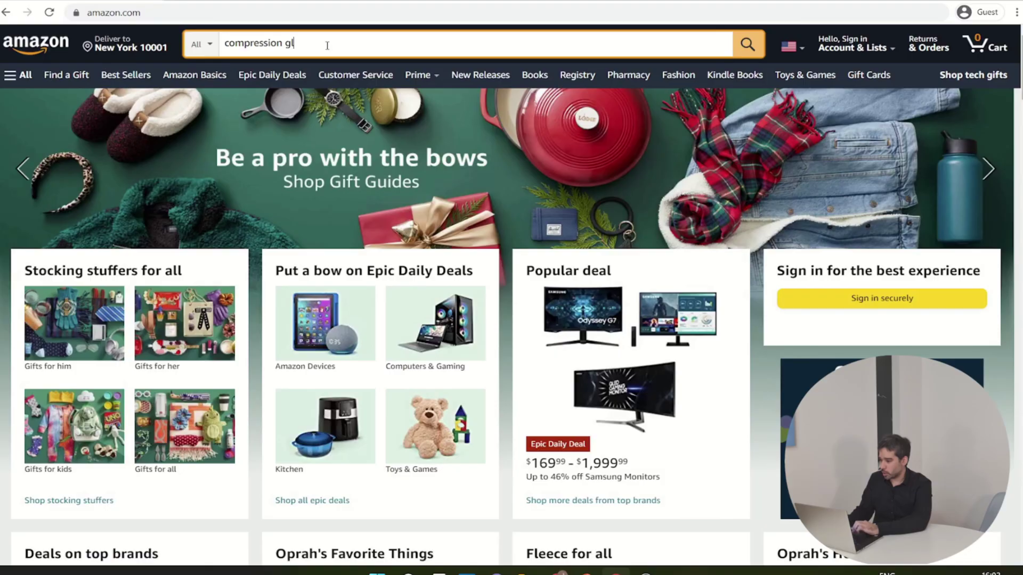
{"action": "left_click", "coordinate": [327, 44]}
{"action": "left_click", "coordinate": [373, 205]}
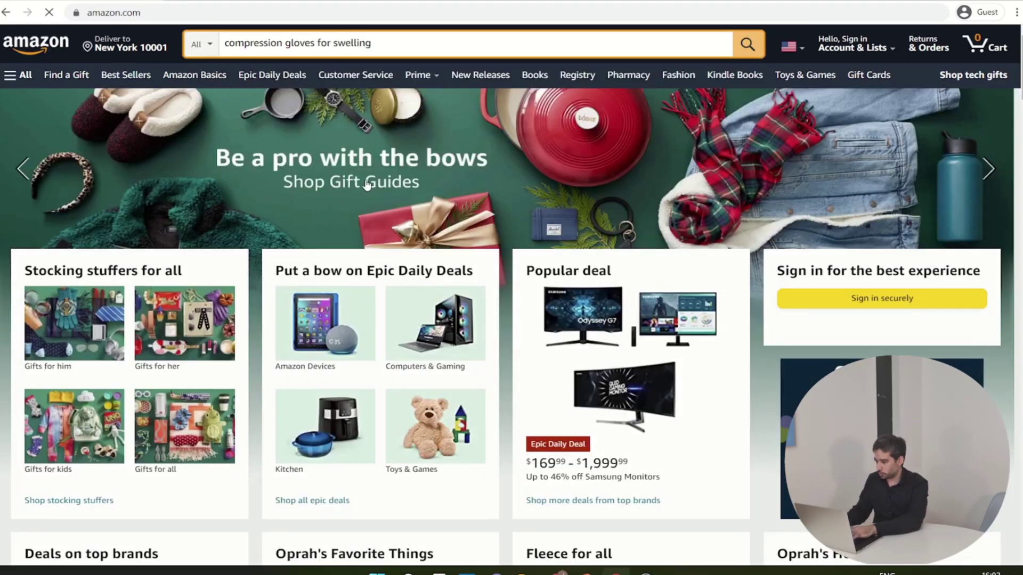
{"action": "triple_click", "coordinate": [335, 42]}
{"action": "key", "text": "ctrl+c"}
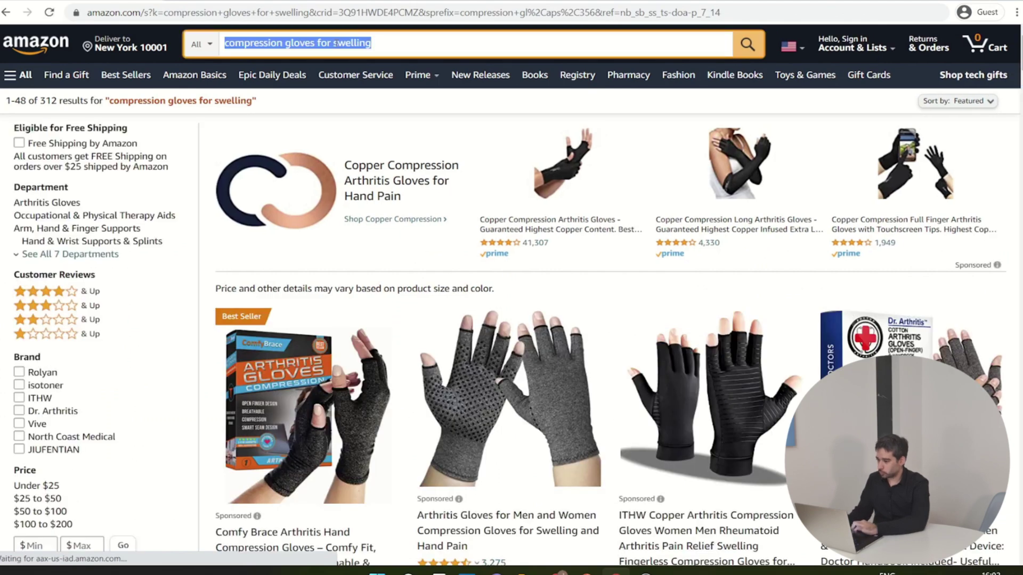
Back in the ad campaign, add compression gloves for swelling as a manually entered keyword with exact match only
{"action": "key", "text": "alt+Tab"}
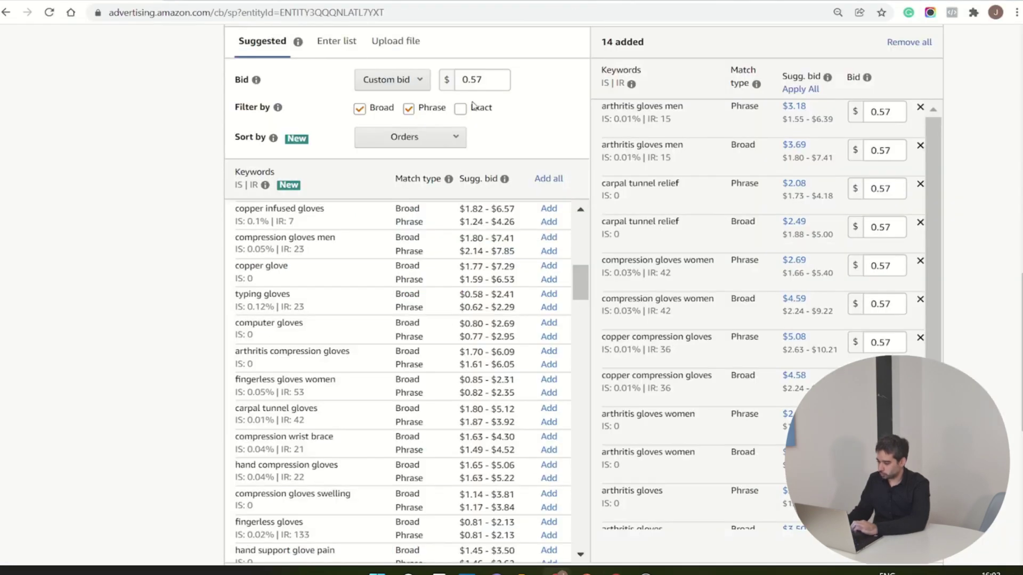
{"action": "left_click", "coordinate": [325, 53]}
{"action": "scroll", "coordinate": [331, 173], "scroll_direction": "up", "scroll_amount": 1}
{"action": "left_click", "coordinate": [361, 292]}
{"action": "key", "text": "ctrl+v"}
{"action": "left_click", "coordinate": [409, 179]}
{"action": "left_click", "coordinate": [360, 179]}
{"action": "left_click", "coordinate": [460, 180]}
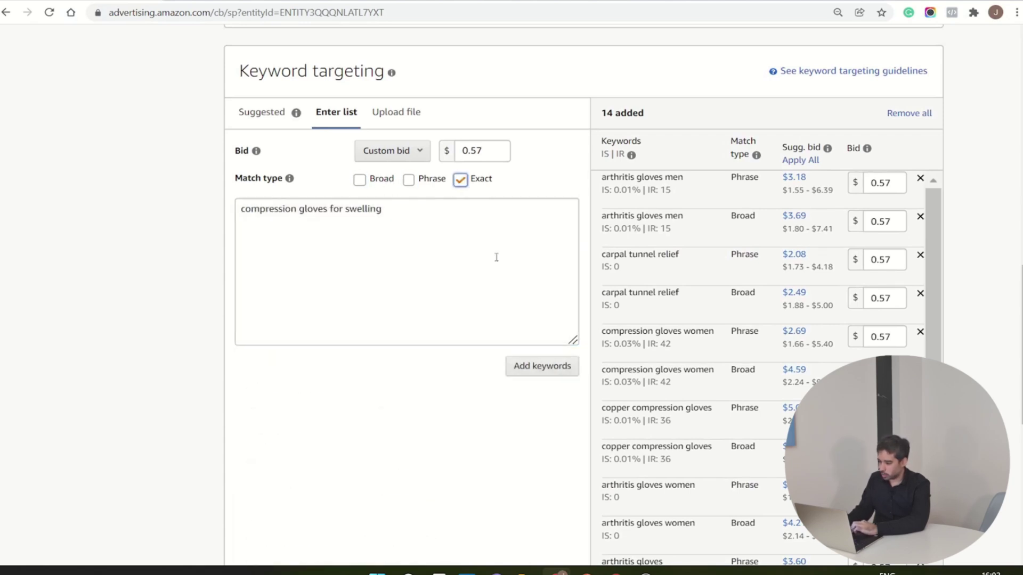
{"action": "left_click", "coordinate": [548, 368]}
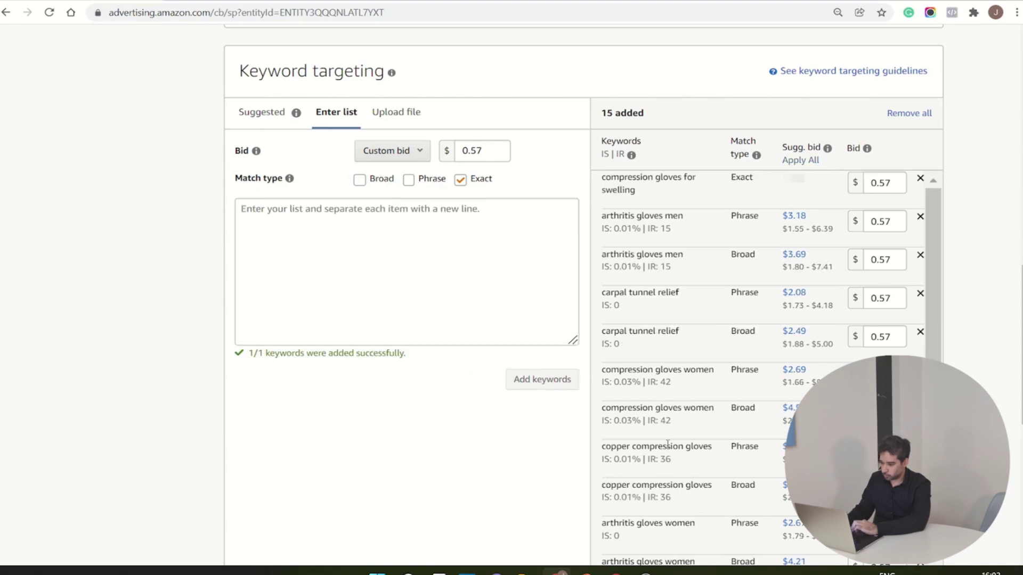
Launch the manual keyword-targeting campaign without adding any negative keywords
{"action": "scroll", "coordinate": [667, 449], "scroll_direction": "down", "scroll_amount": 3}
{"action": "scroll", "coordinate": [462, 360], "scroll_direction": "down", "scroll_amount": 6}
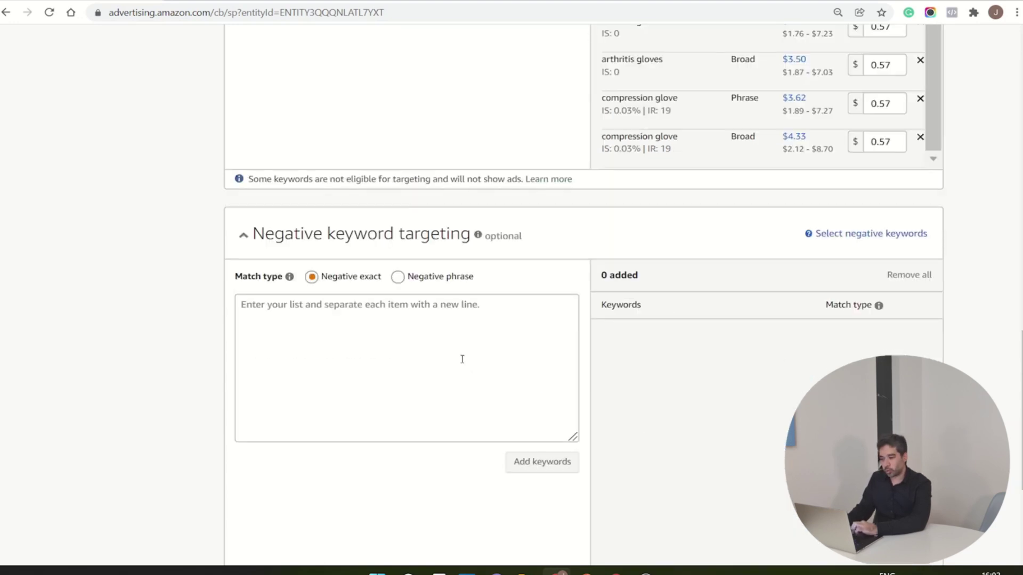
{"action": "scroll", "coordinate": [463, 359], "scroll_direction": "down", "scroll_amount": 6}
{"action": "left_click", "coordinate": [824, 444]}
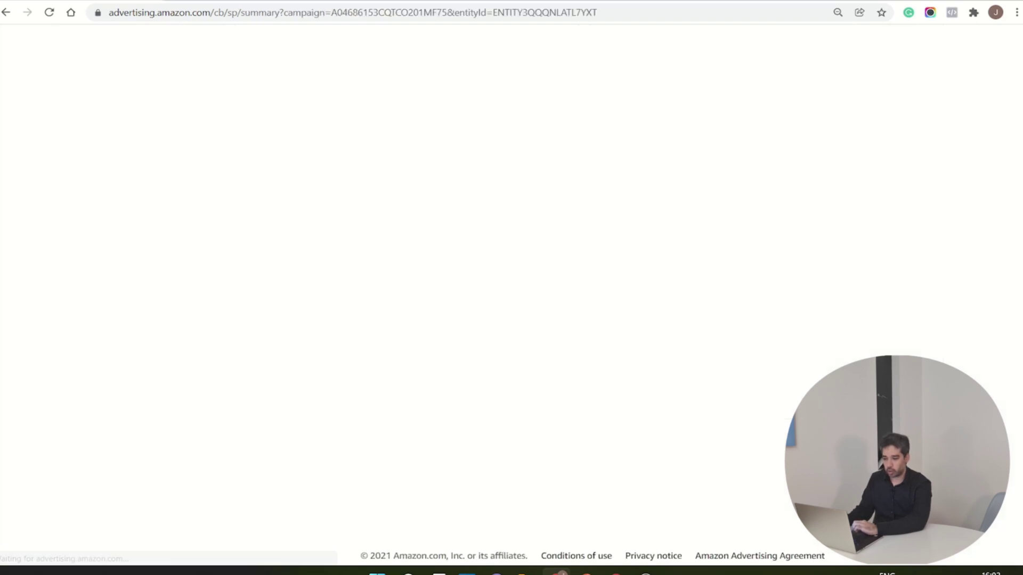
Start another Sponsored Products campaign named Gloves PAT conquesting with a daily budget of $20
{"action": "left_click", "coordinate": [679, 249]}
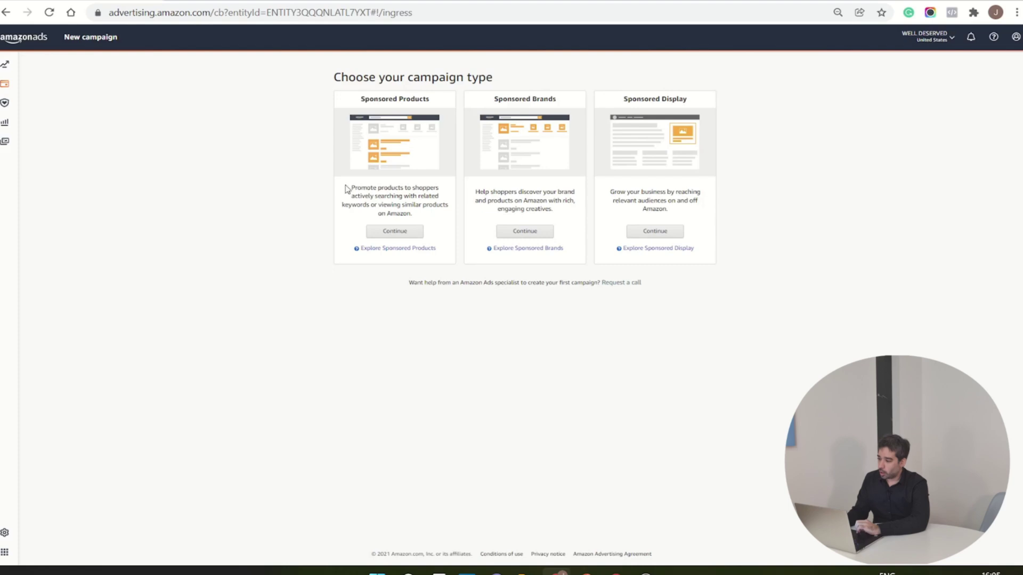
{"action": "left_click", "coordinate": [393, 232]}
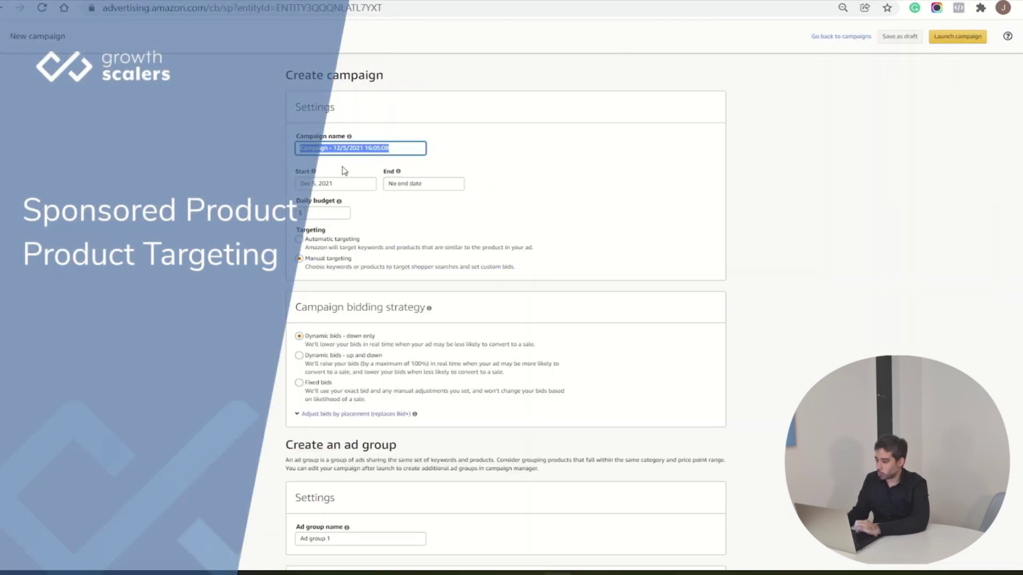
{"action": "type", "text": "G"}
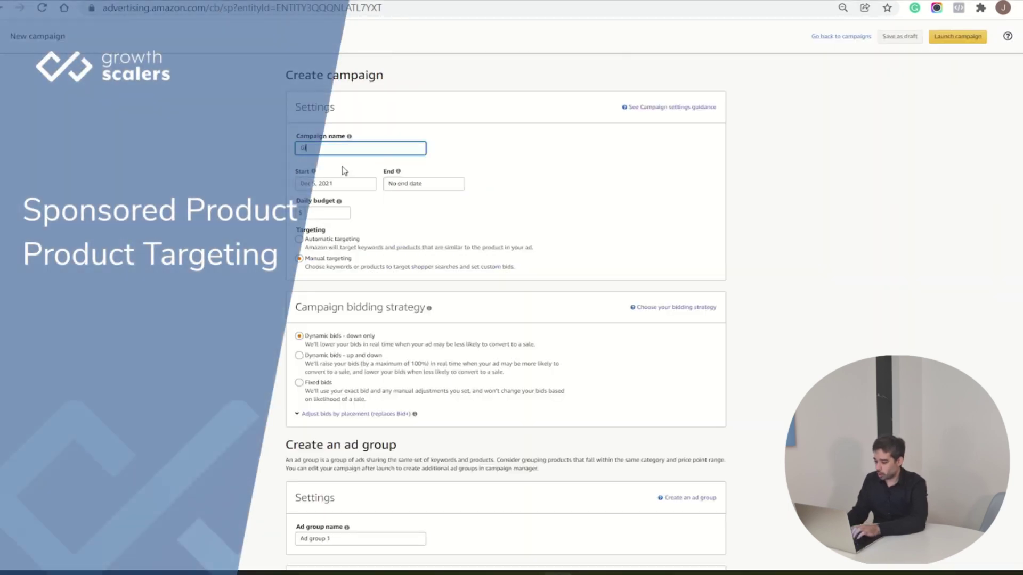
{"action": "type", "text": "love"}
{"action": "type", "text": "s PAT"}
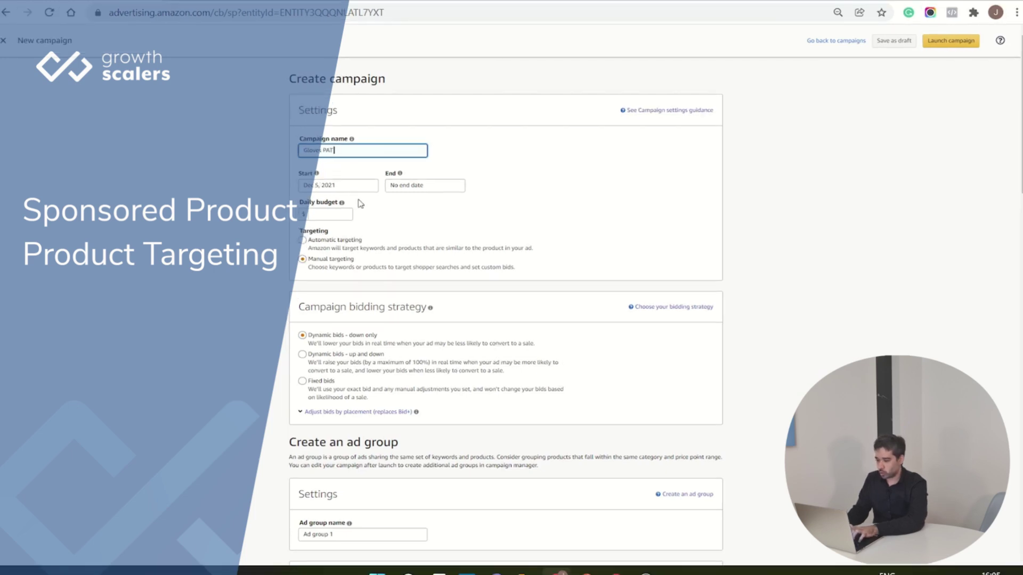
{"action": "type", "text": " conquesting"}
{"action": "left_click", "coordinate": [330, 214]}
{"action": "type", "text": "20"}
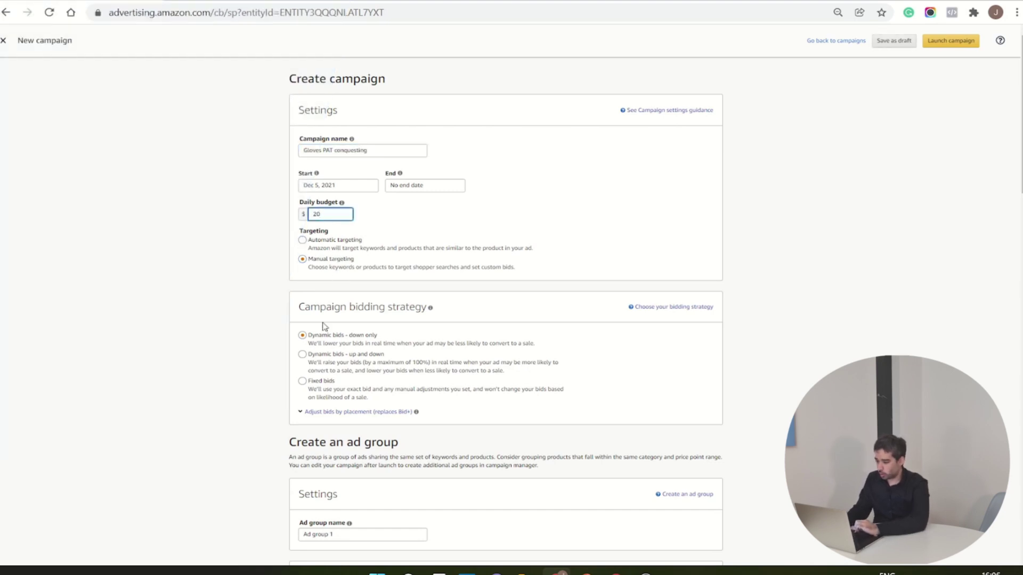
Name the ad group Gloves and add the four FITITUDE compression gloves variations as advertised products
{"action": "scroll", "coordinate": [224, 382], "scroll_direction": "down", "scroll_amount": 1}
{"action": "scroll", "coordinate": [223, 383], "scroll_direction": "down", "scroll_amount": 3}
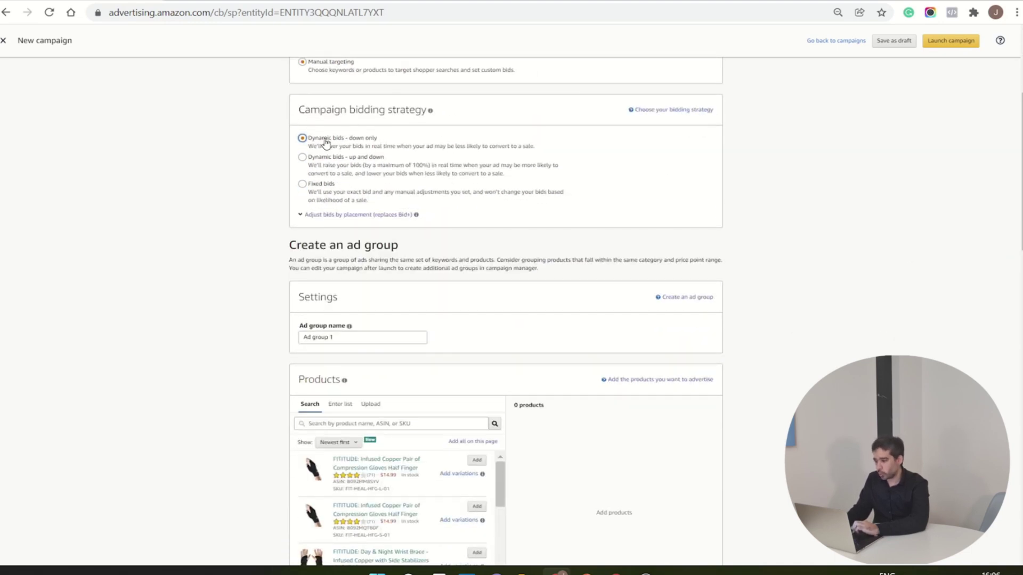
{"action": "scroll", "coordinate": [285, 319], "scroll_direction": "down", "scroll_amount": 2}
{"action": "triple_click", "coordinate": [392, 212]}
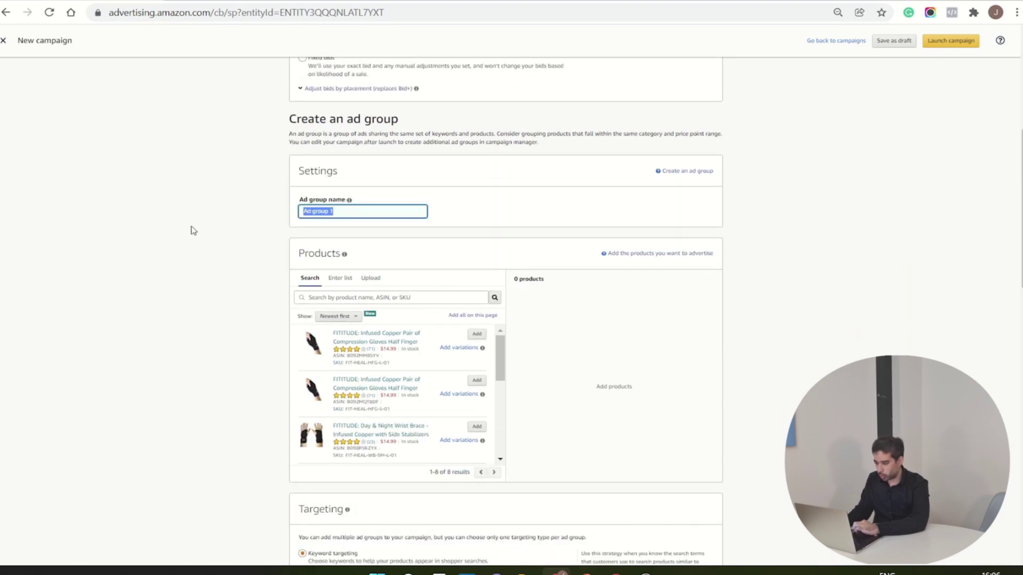
{"action": "type", "text": "Gloves"}
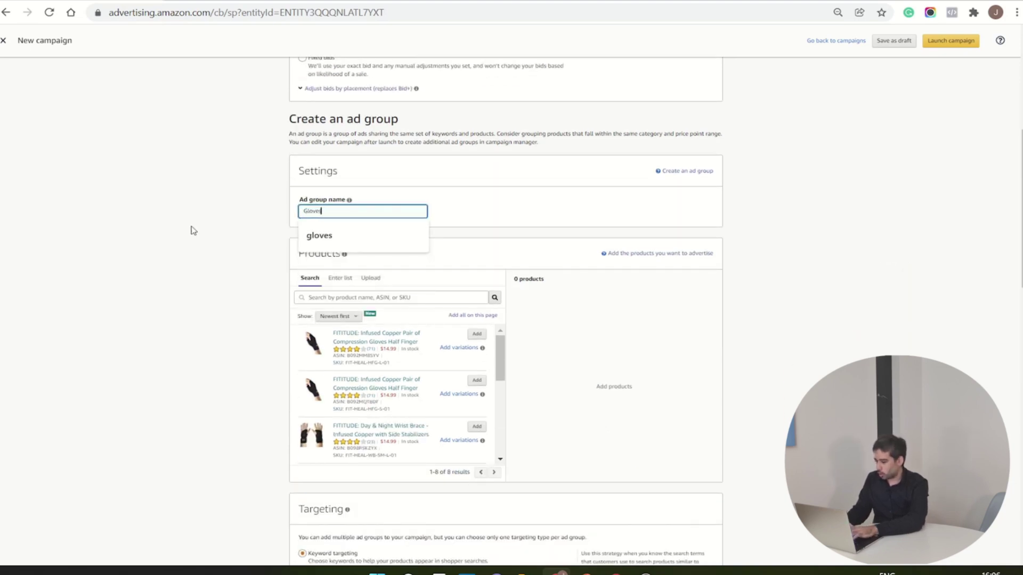
{"action": "left_click", "coordinate": [198, 320]}
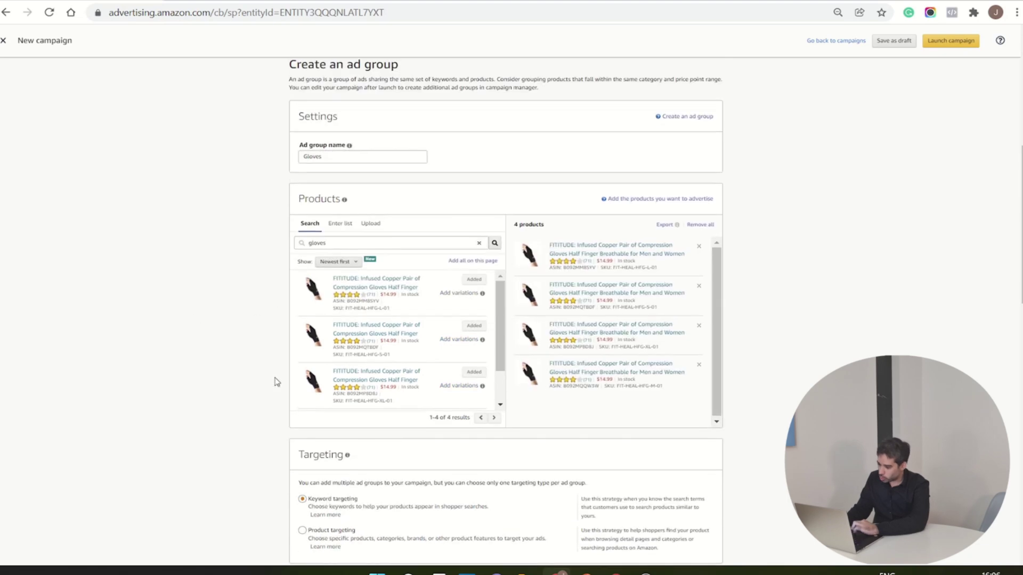
Set the ad group's targeting type to Product targeting
{"action": "scroll", "coordinate": [276, 382], "scroll_direction": "down", "scroll_amount": 3}
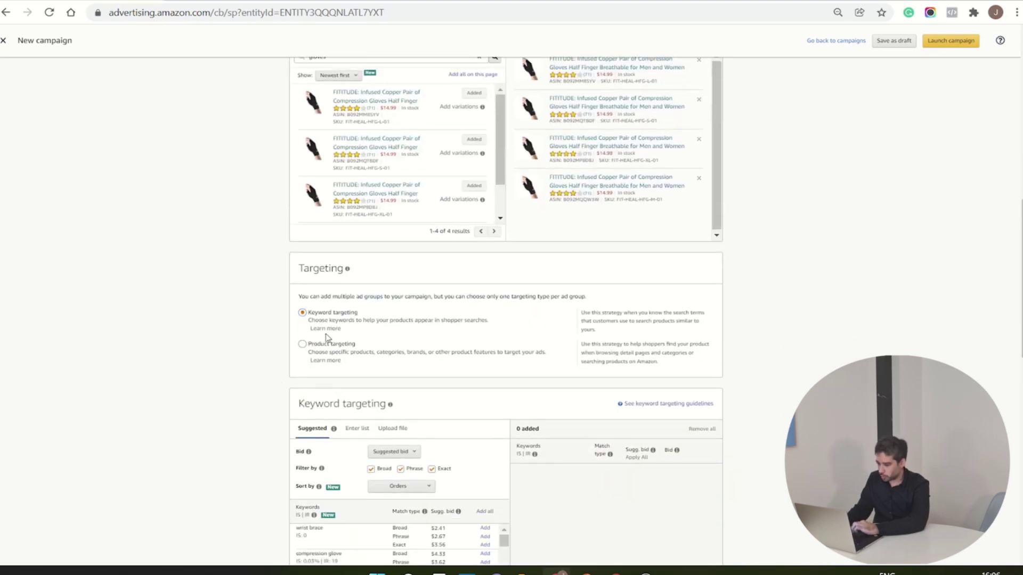
{"action": "left_click", "coordinate": [302, 345]}
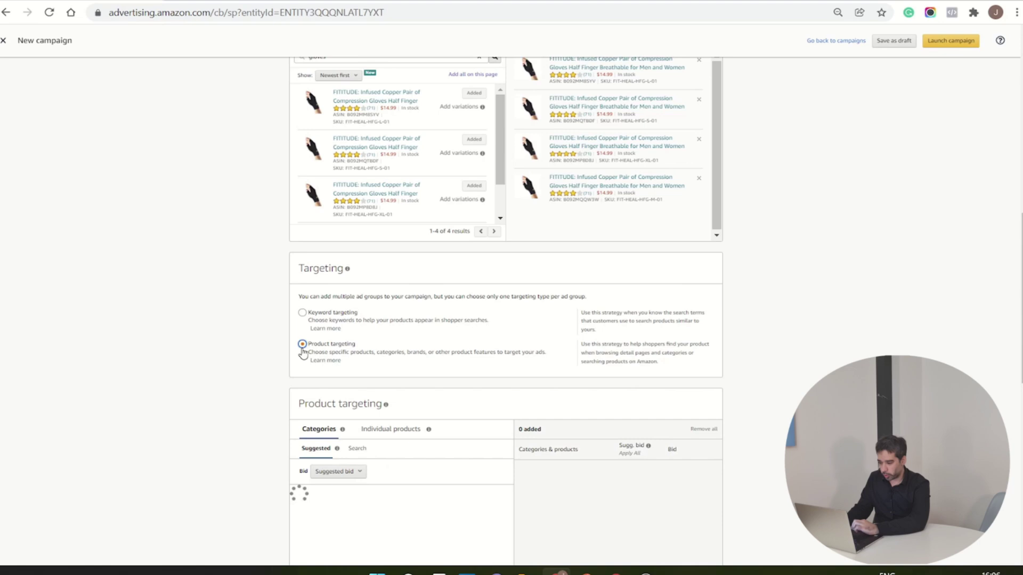
{"action": "scroll", "coordinate": [340, 289], "scroll_direction": "down", "scroll_amount": 5}
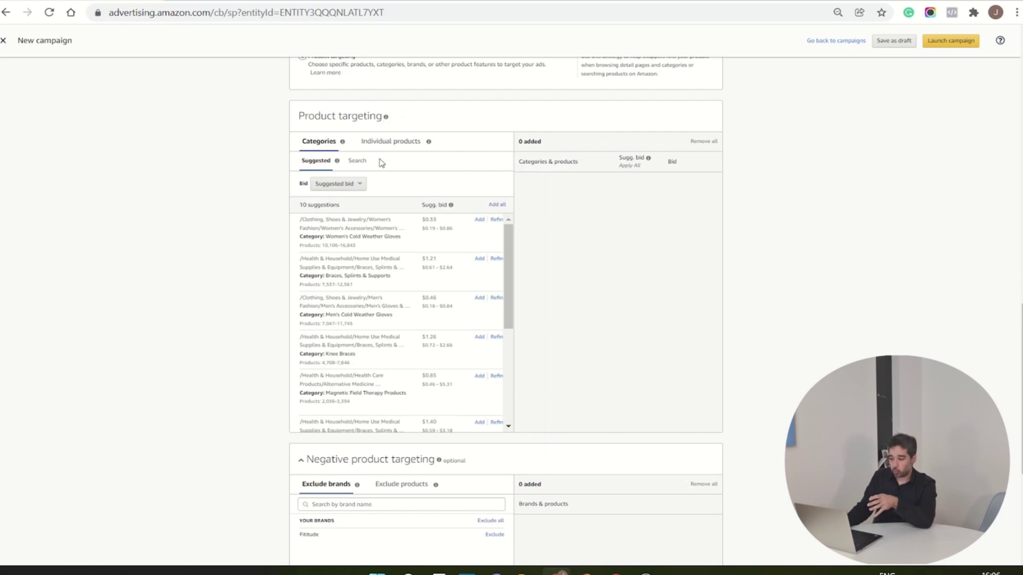
Switch to Amazon.com and narrow the compression gloves for swelling search results to the Arthritis Gloves department
{"action": "key", "text": "ctrl+t"}
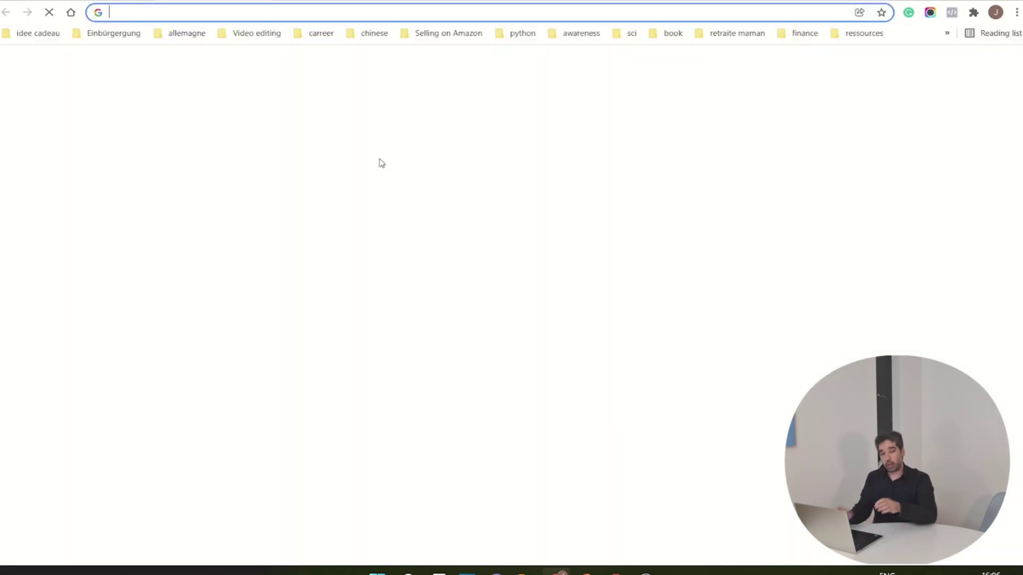
{"action": "key", "text": "alt+Tab"}
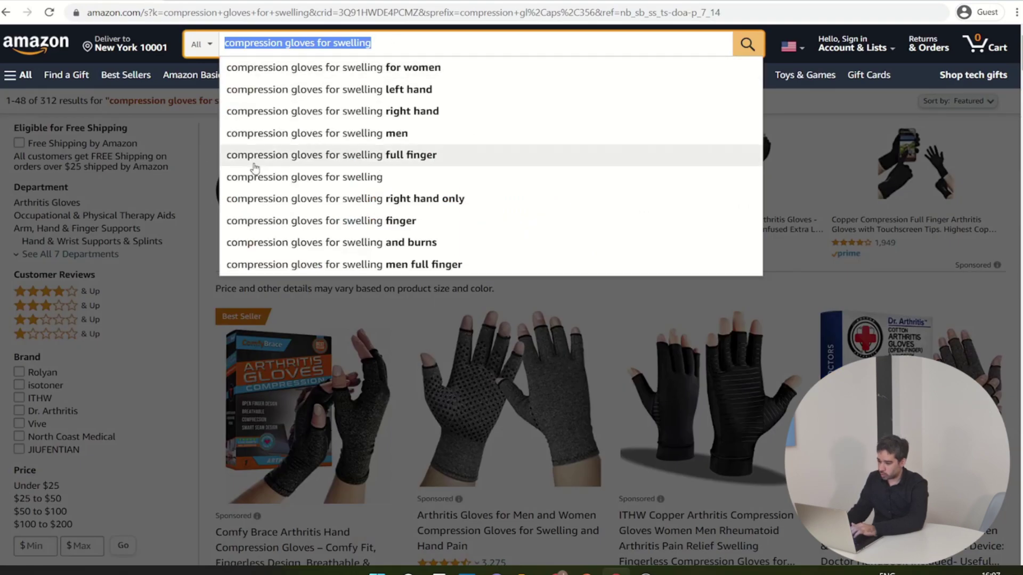
{"action": "left_click", "coordinate": [69, 254]}
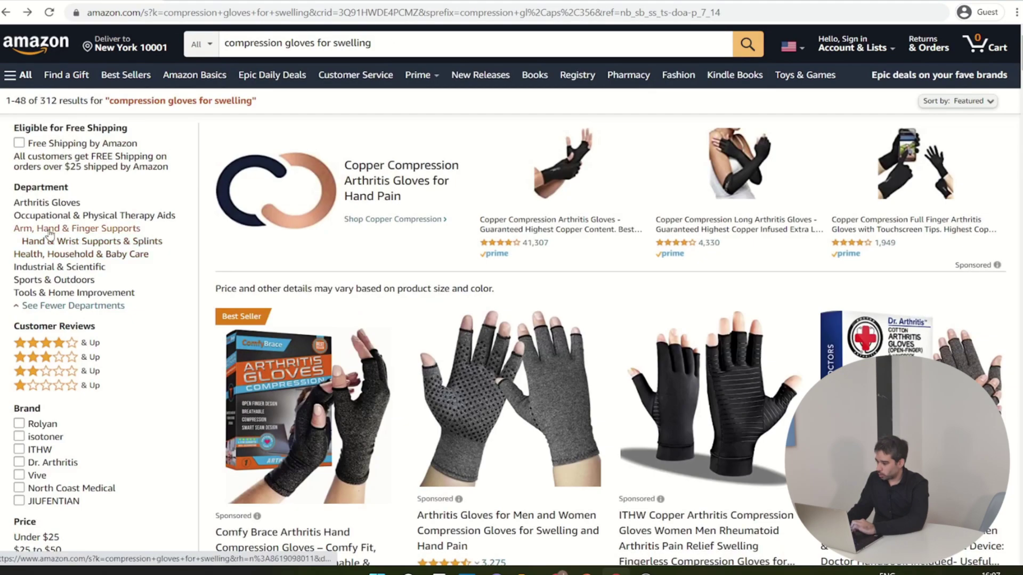
{"action": "left_click", "coordinate": [47, 203]}
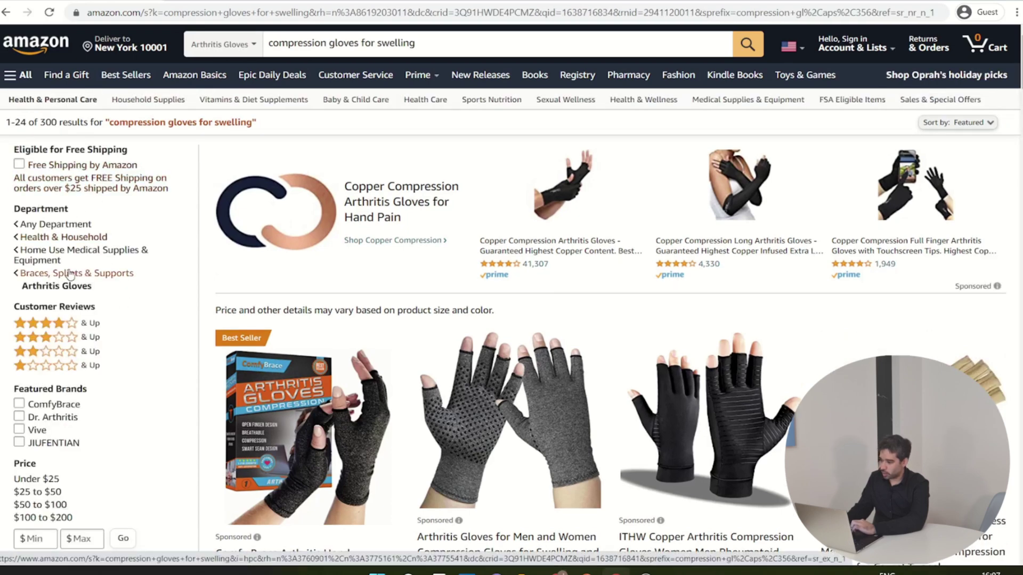
Look through the Arthritis Gloves results for competing products and open the Big Mango full finger compression gloves listing
{"action": "scroll", "coordinate": [330, 343], "scroll_direction": "down", "scroll_amount": 4}
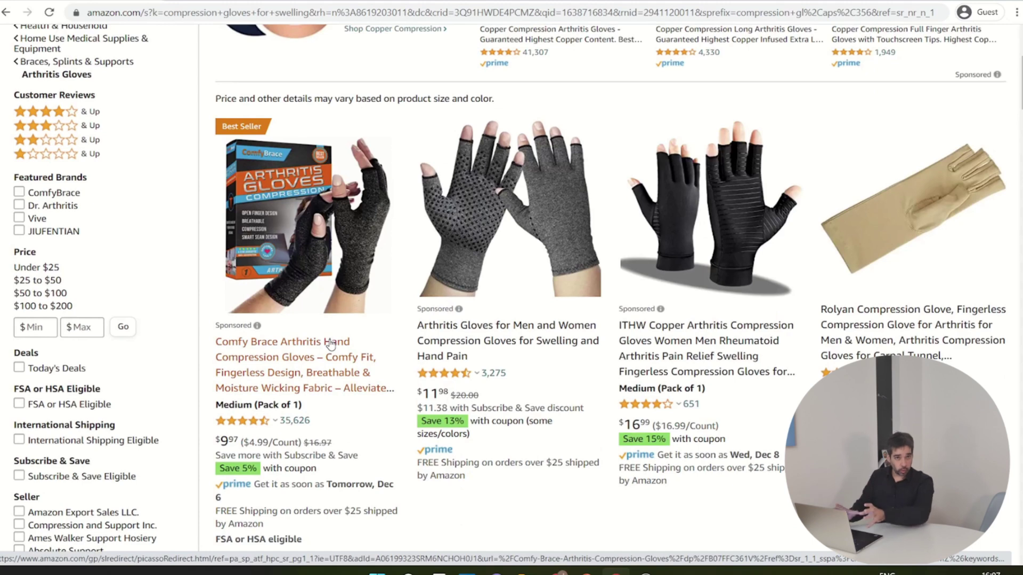
{"action": "scroll", "coordinate": [331, 343], "scroll_direction": "down", "scroll_amount": 9}
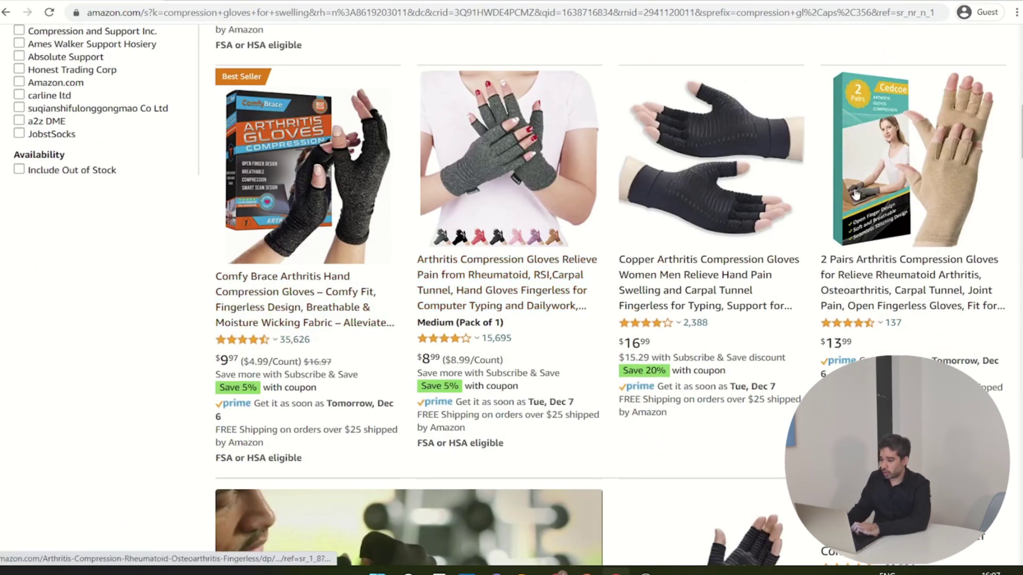
{"action": "scroll", "coordinate": [679, 320], "scroll_direction": "down", "scroll_amount": 9}
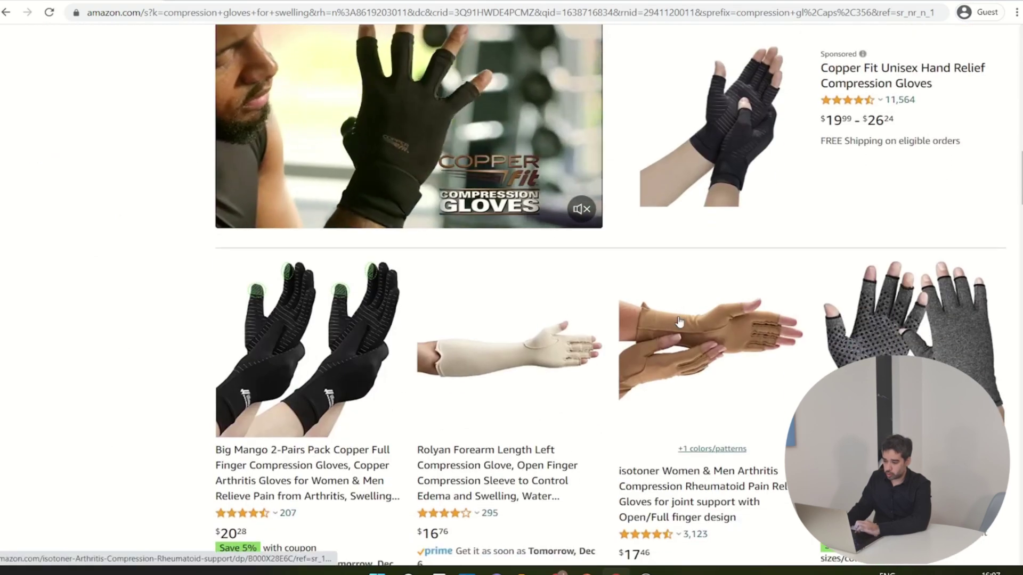
{"action": "left_click", "coordinate": [305, 472]}
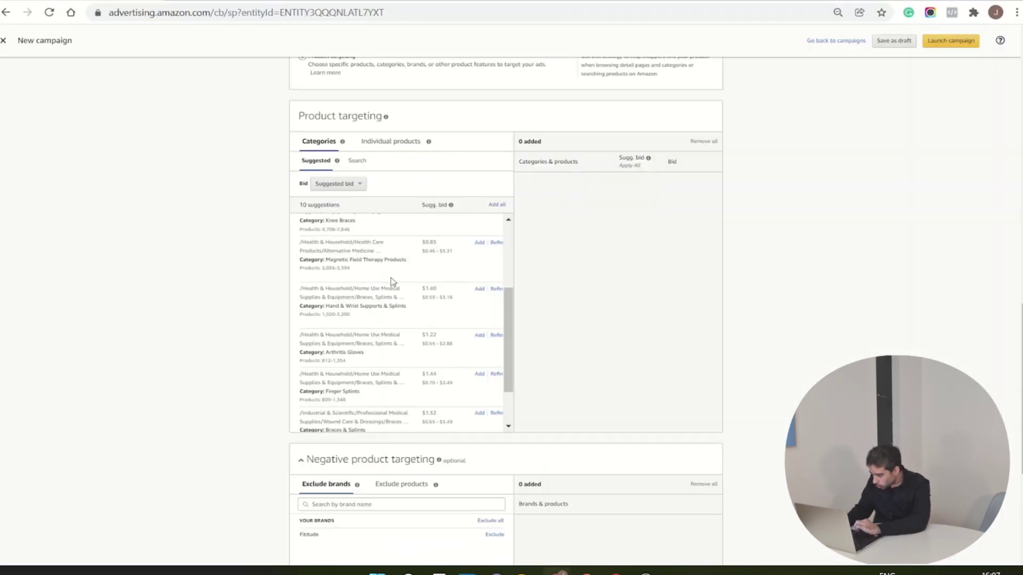
Back in the ad campaign, target the suggested Arthritis Gloves category and two suggested Copper Compression Arthritis Gloves products, sizes Medium and Small
{"action": "scroll", "coordinate": [392, 282], "scroll_direction": "down", "scroll_amount": 2}
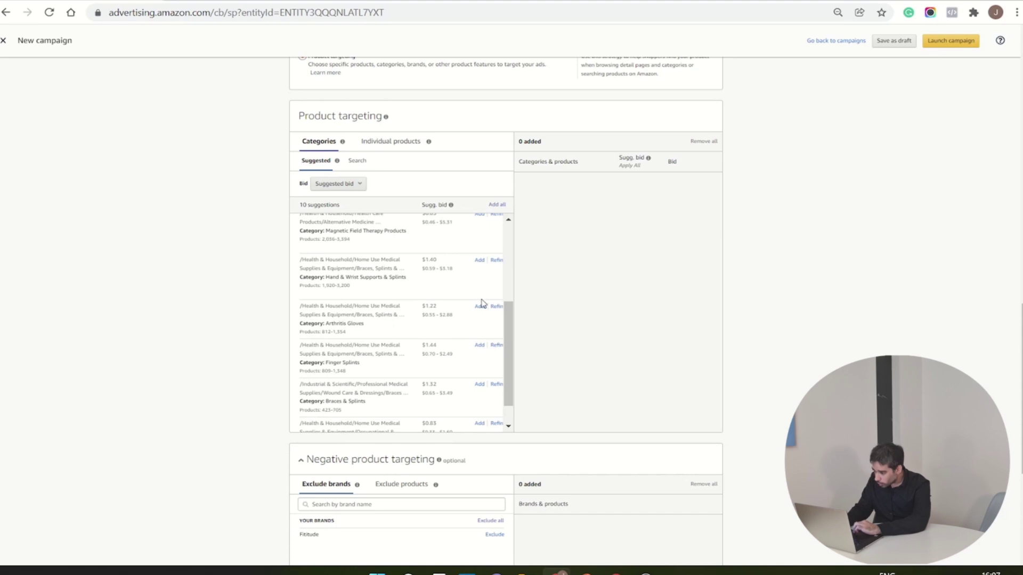
{"action": "left_click", "coordinate": [480, 306]}
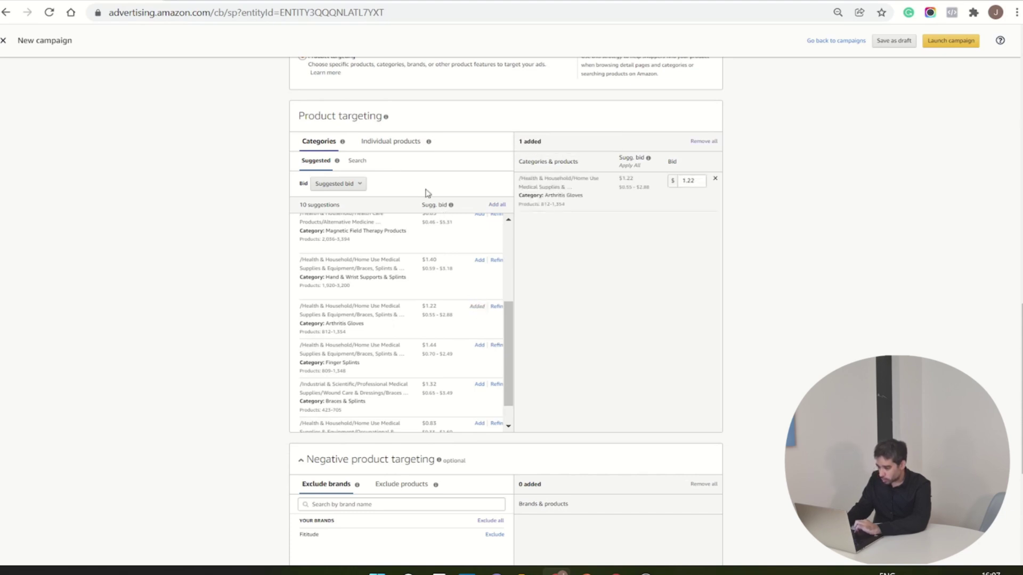
{"action": "left_click", "coordinate": [395, 142]}
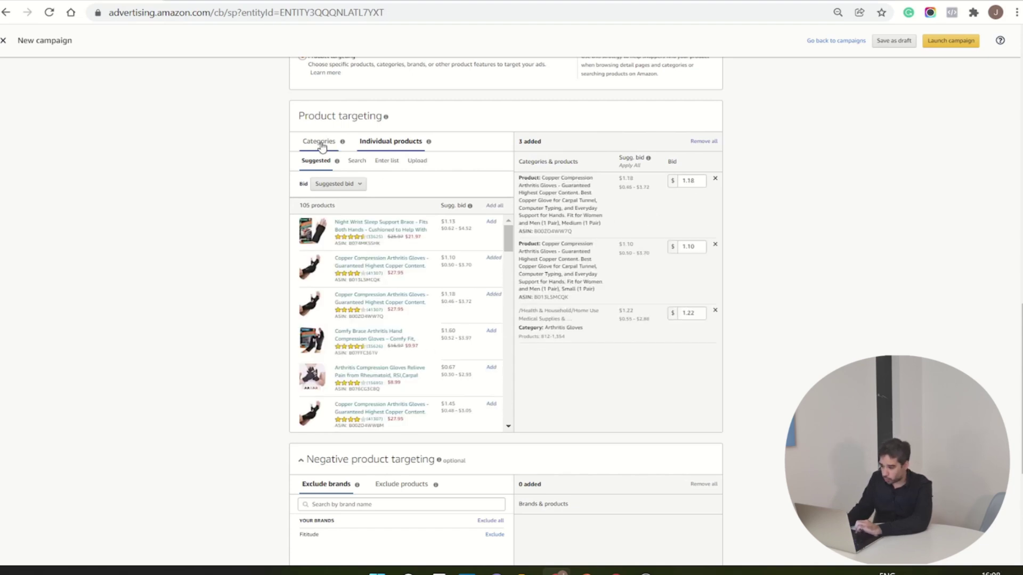
Open the refinement options for the suggested Arthritis Gloves category and examine the brands available for filtering
{"action": "left_click", "coordinate": [320, 142]}
{"action": "scroll", "coordinate": [427, 325], "scroll_direction": "down", "scroll_amount": 1}
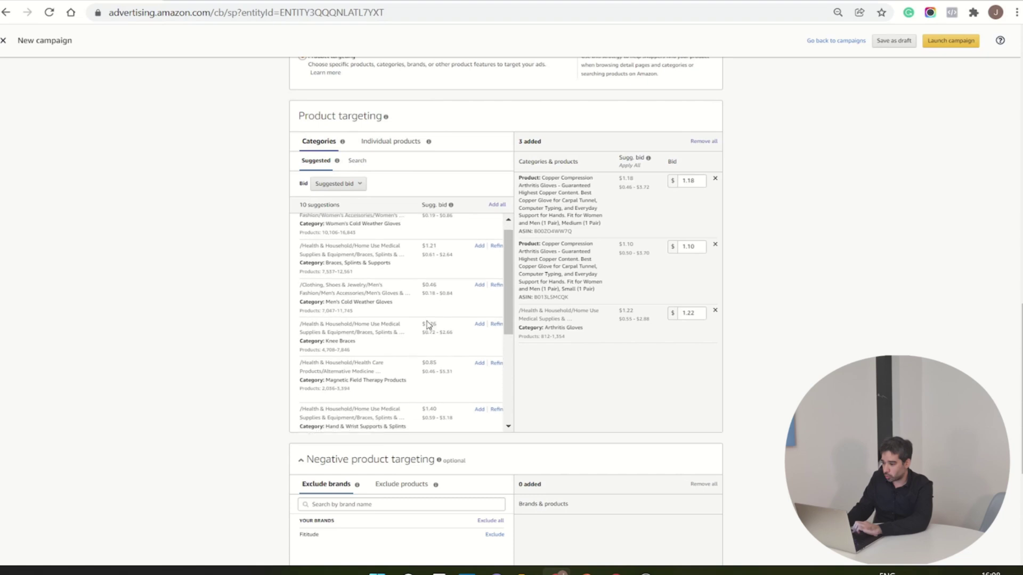
{"action": "scroll", "coordinate": [427, 322], "scroll_direction": "down", "scroll_amount": 2}
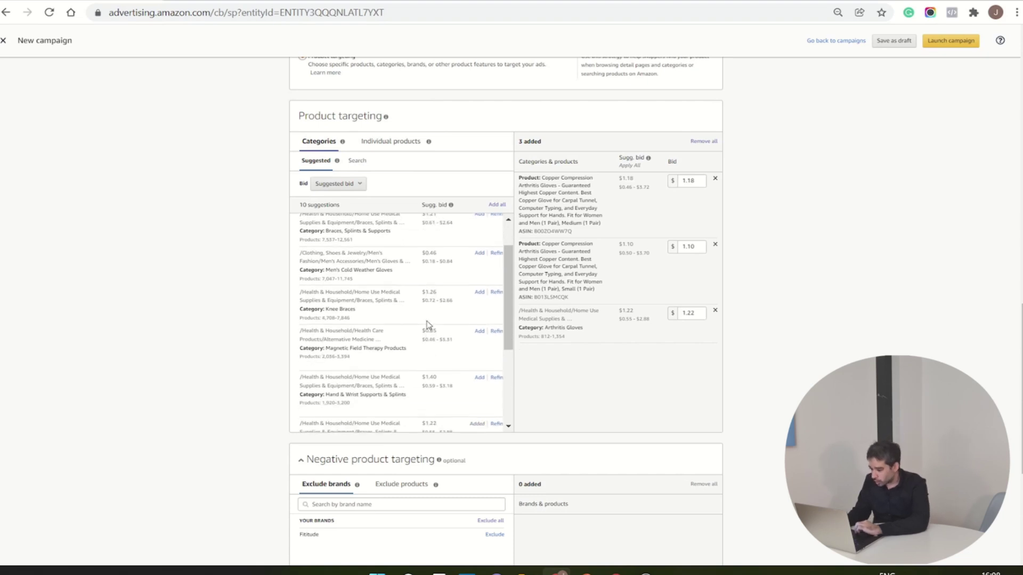
{"action": "scroll", "coordinate": [427, 324], "scroll_direction": "down", "scroll_amount": 1}
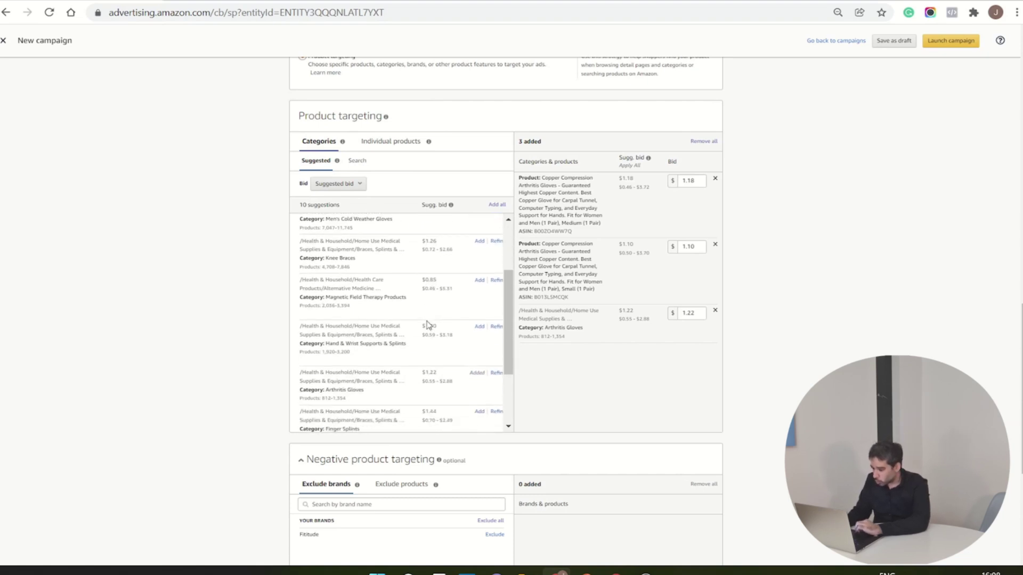
{"action": "left_click", "coordinate": [494, 374]}
{"action": "left_click", "coordinate": [401, 198]}
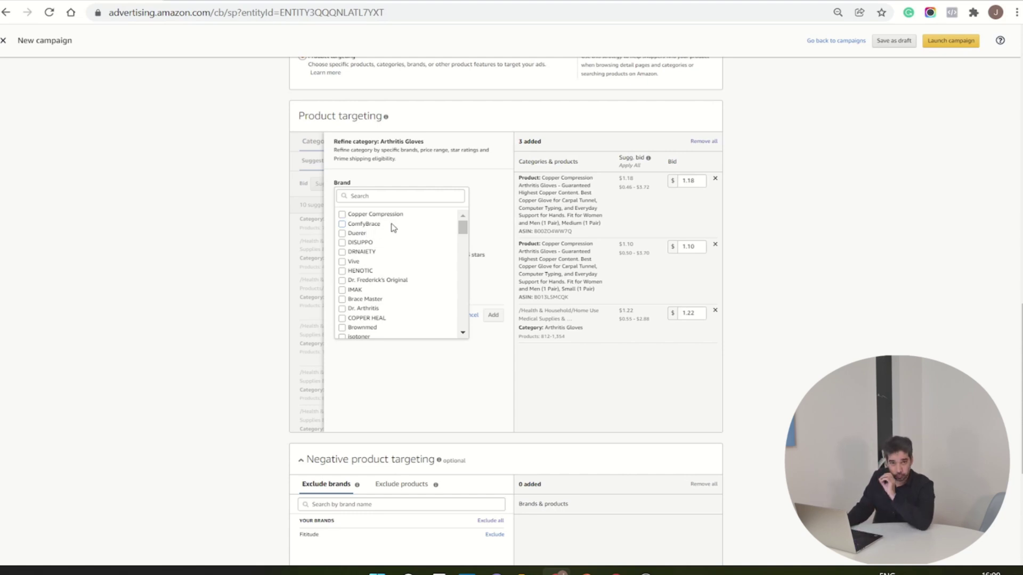
{"action": "left_click", "coordinate": [413, 370]}
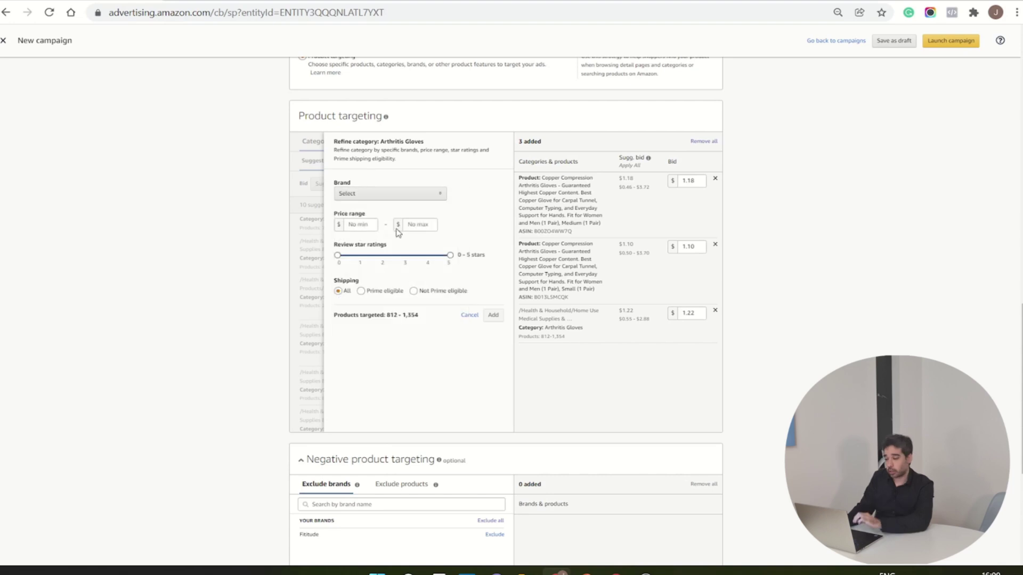
Try refining the Arthritis Gloves category with a minimum price of $25 and 0–3 star reviews, and cancel the refinement
{"action": "left_click", "coordinate": [366, 224]}
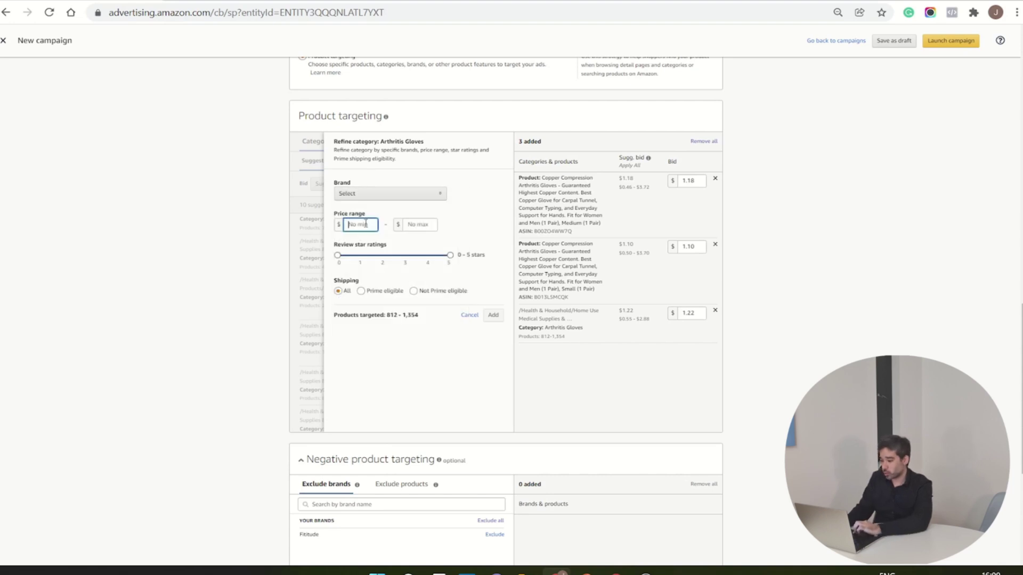
{"action": "type", "text": "25"}
{"action": "key", "text": "BackSpace"}
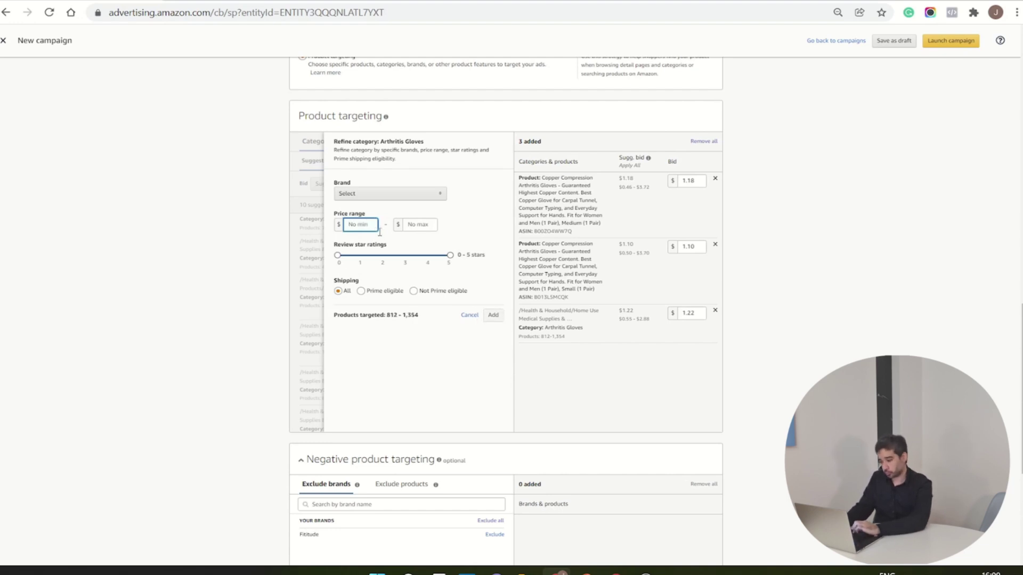
{"action": "left_click_drag", "start_coordinate": [455, 260], "coordinate": [405, 256]}
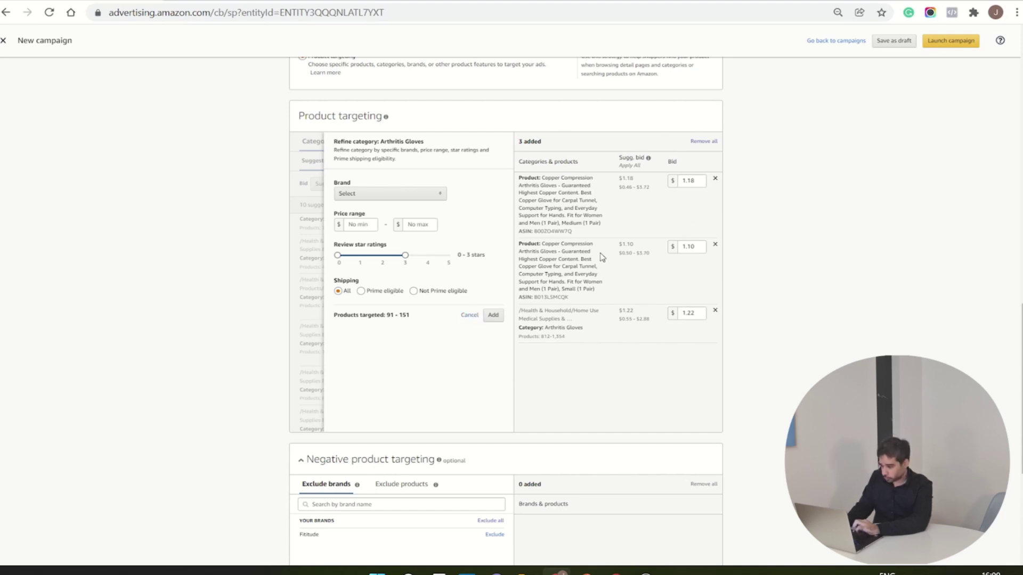
{"action": "left_click", "coordinate": [470, 316]}
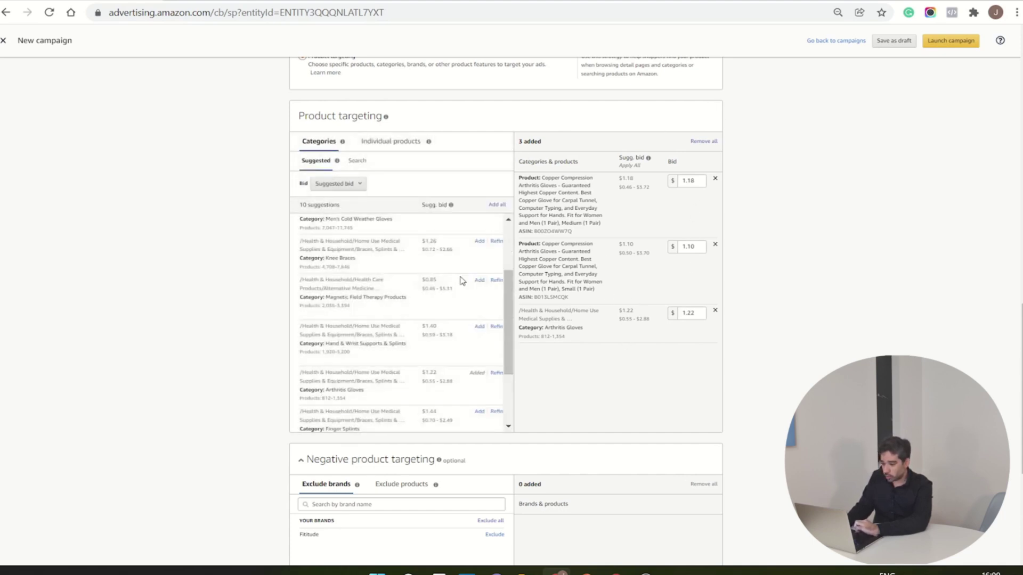
Return to the Big Mango gloves listing on Amazon.com and open the Arthritis Gloves best sellers from its product details
{"action": "left_click", "coordinate": [392, 145]}
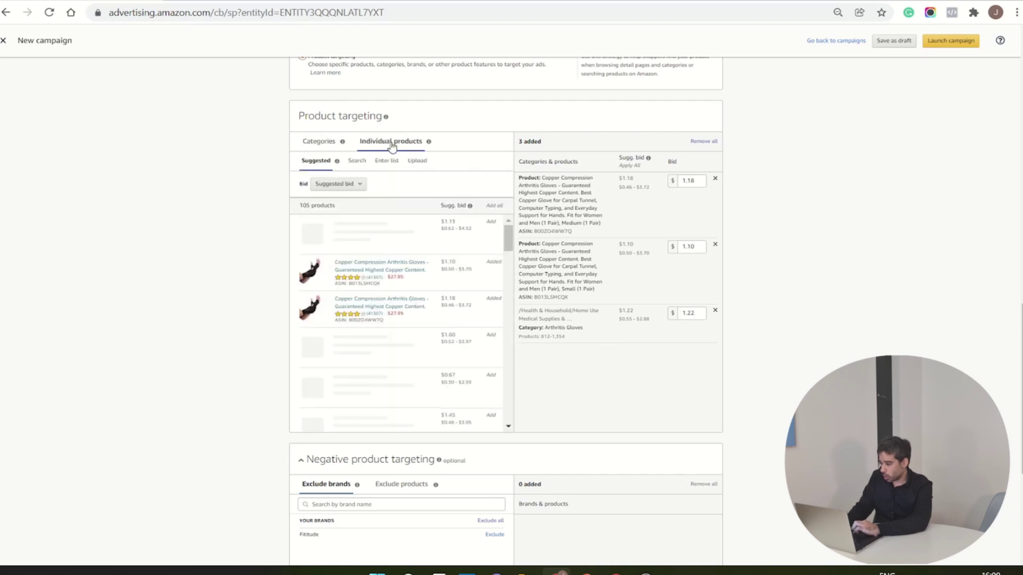
{"action": "key", "text": "alt+Tab"}
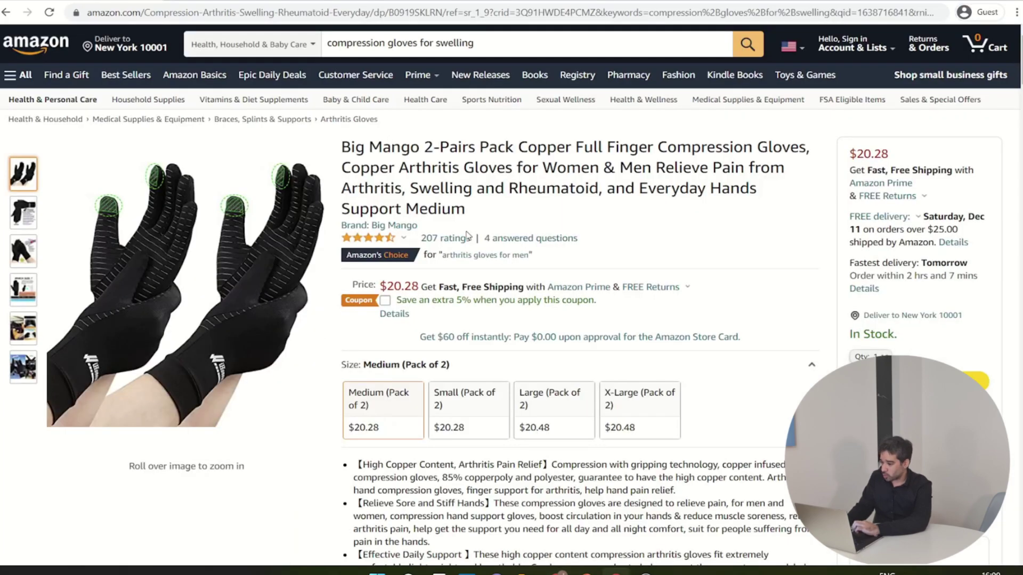
{"action": "scroll", "coordinate": [467, 236], "scroll_direction": "down", "scroll_amount": 20}
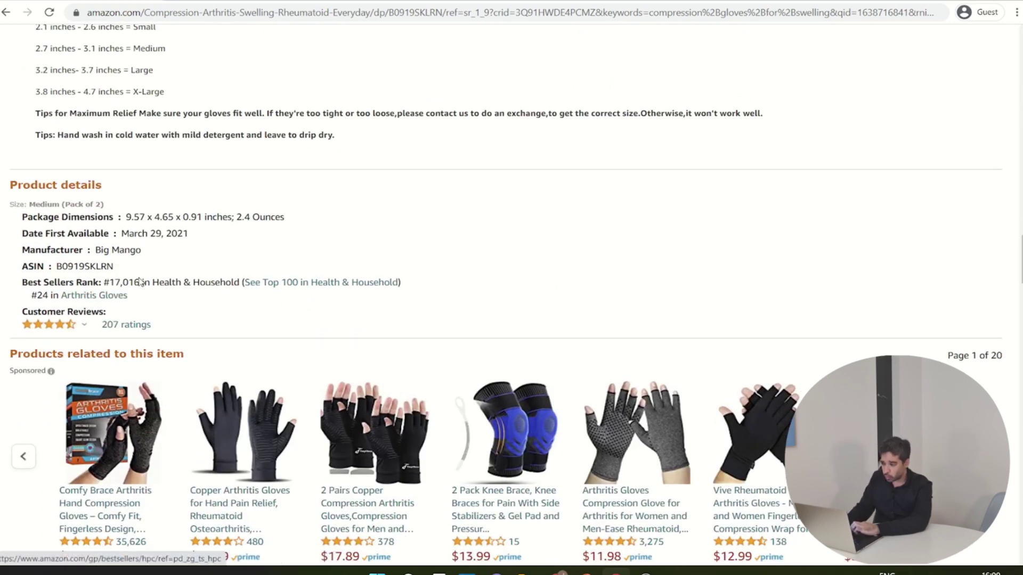
{"action": "left_click", "coordinate": [72, 300]}
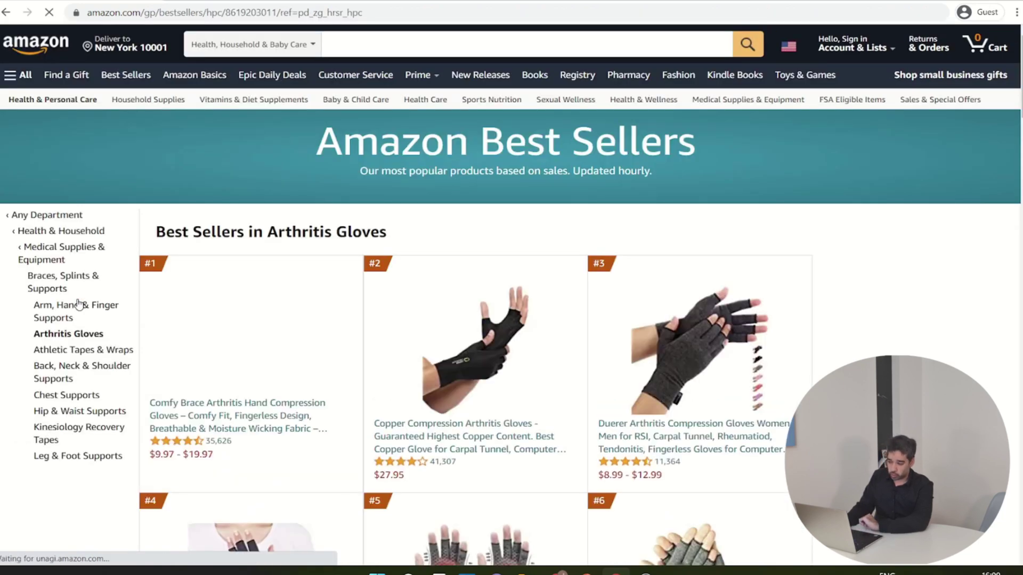
Look over the best sellers in Arthritis Gloves and open the top-ranked Comfy Brace gloves listing
{"action": "scroll", "coordinate": [570, 290], "scroll_direction": "down", "scroll_amount": 2}
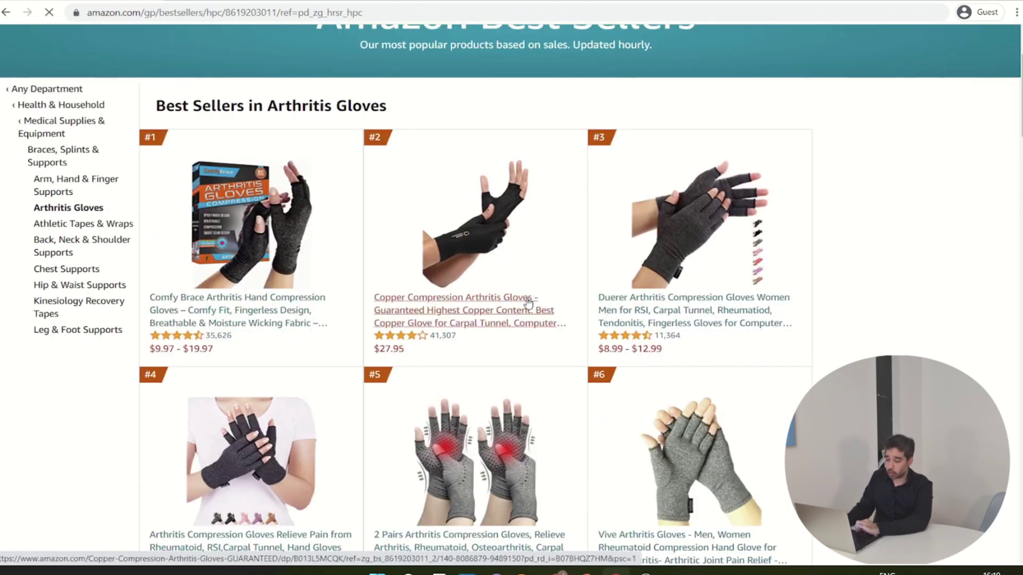
{"action": "scroll", "coordinate": [612, 317], "scroll_direction": "down", "scroll_amount": 3}
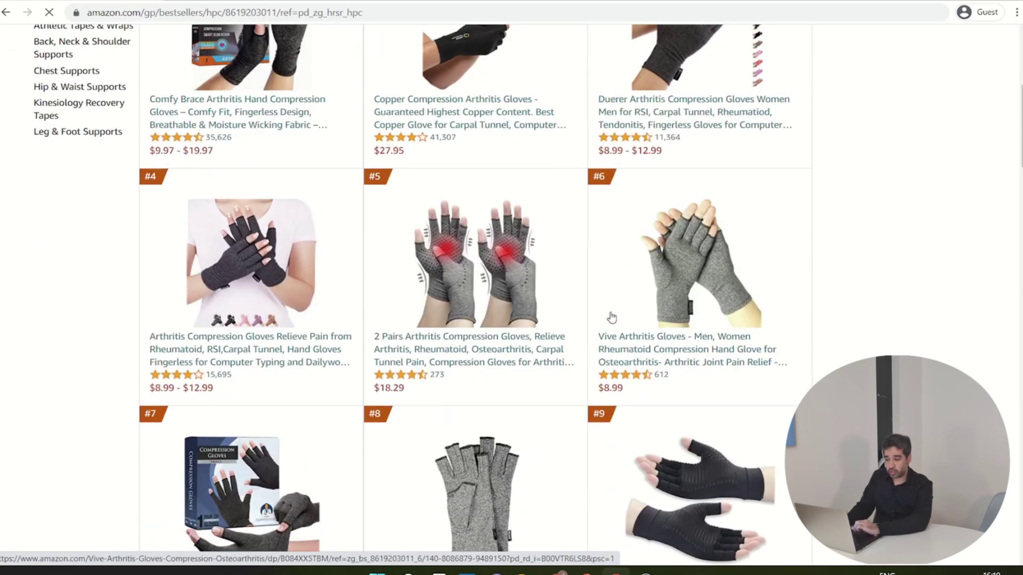
{"action": "scroll", "coordinate": [611, 317], "scroll_direction": "up", "scroll_amount": 3}
{"action": "left_click", "coordinate": [611, 316]}
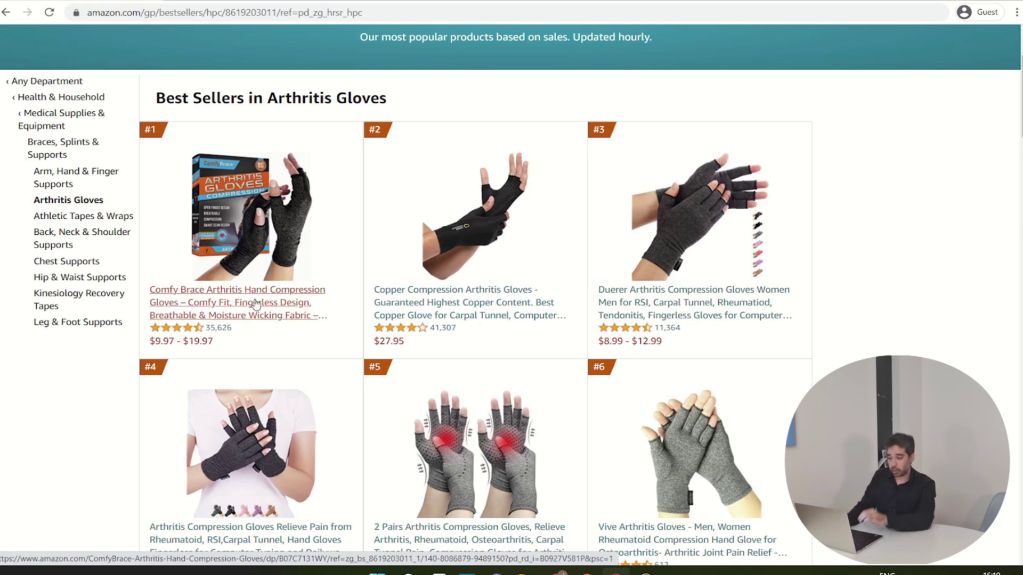
{"action": "left_click", "coordinate": [277, 286]}
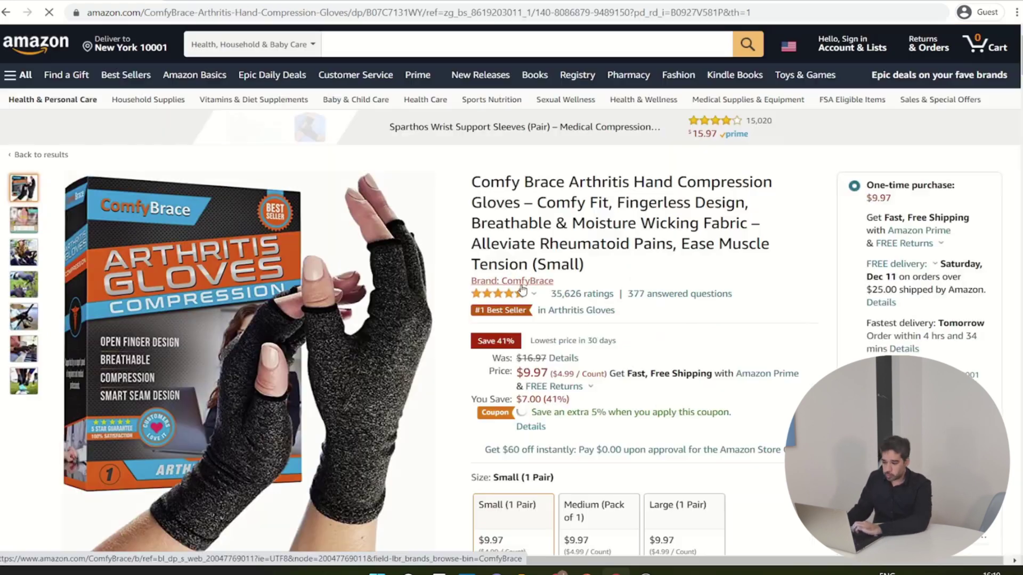
Copy the ASIN B07C7131WY from the product details of the Comfy Brace gloves listing
{"action": "scroll", "coordinate": [521, 290], "scroll_direction": "down", "scroll_amount": 5}
{"action": "scroll", "coordinate": [522, 290], "scroll_direction": "down", "scroll_amount": 15}
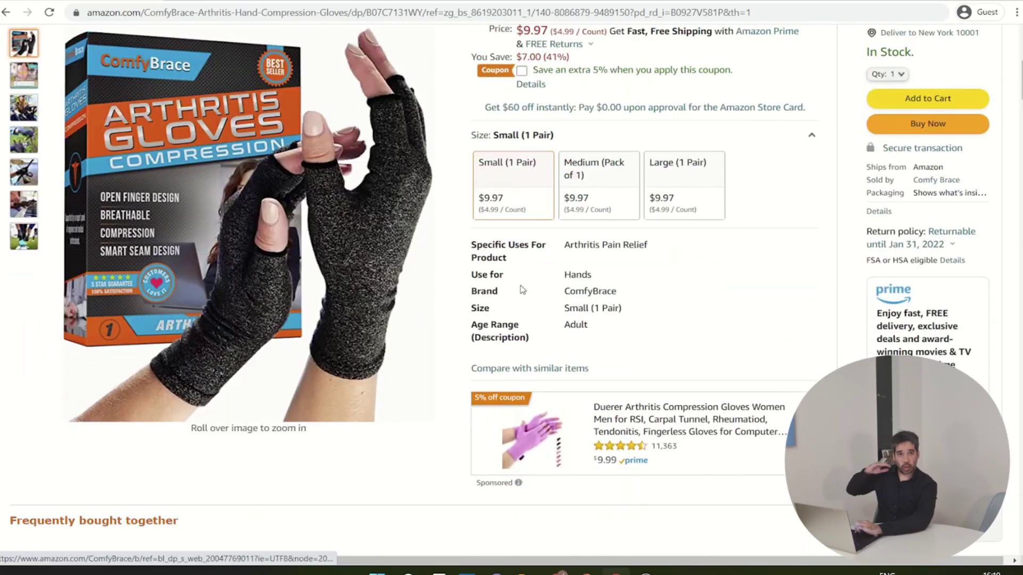
{"action": "scroll", "coordinate": [521, 288], "scroll_direction": "down", "scroll_amount": 20}
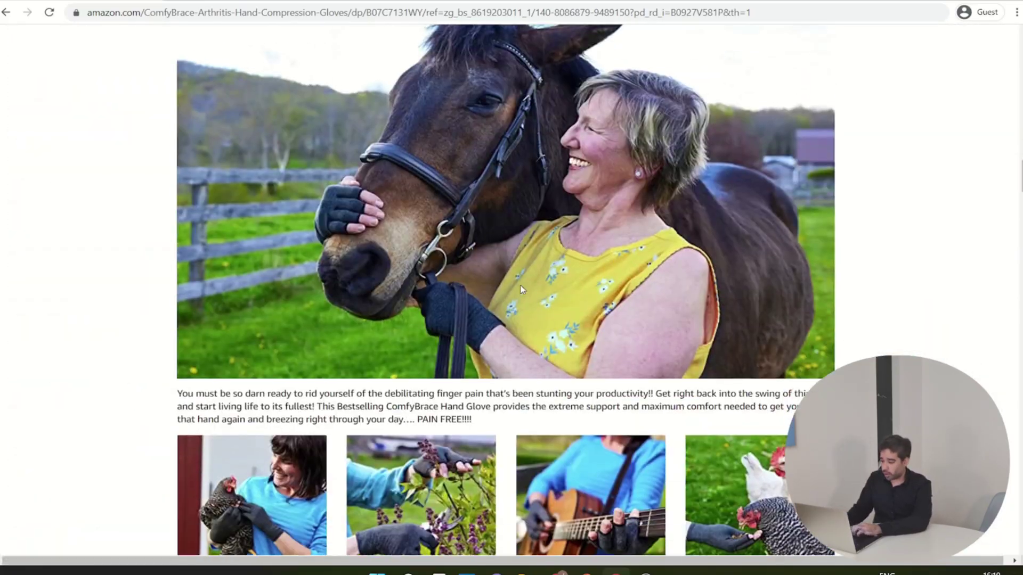
{"action": "scroll", "coordinate": [521, 288], "scroll_direction": "down", "scroll_amount": 10}
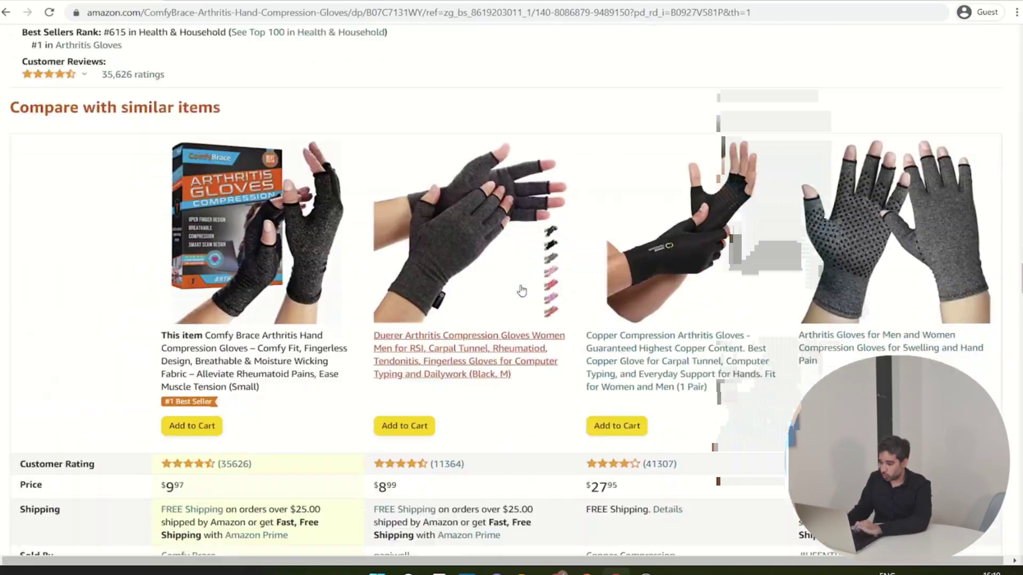
{"action": "scroll", "coordinate": [523, 290], "scroll_direction": "up", "scroll_amount": 4}
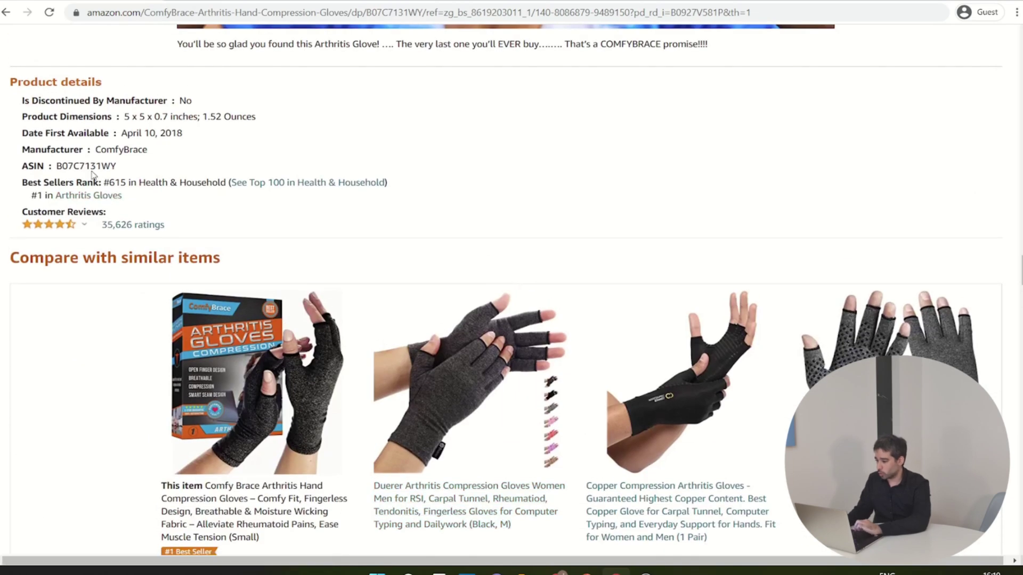
{"action": "double_click", "coordinate": [87, 166]}
{"action": "key", "text": "ctrl+c"}
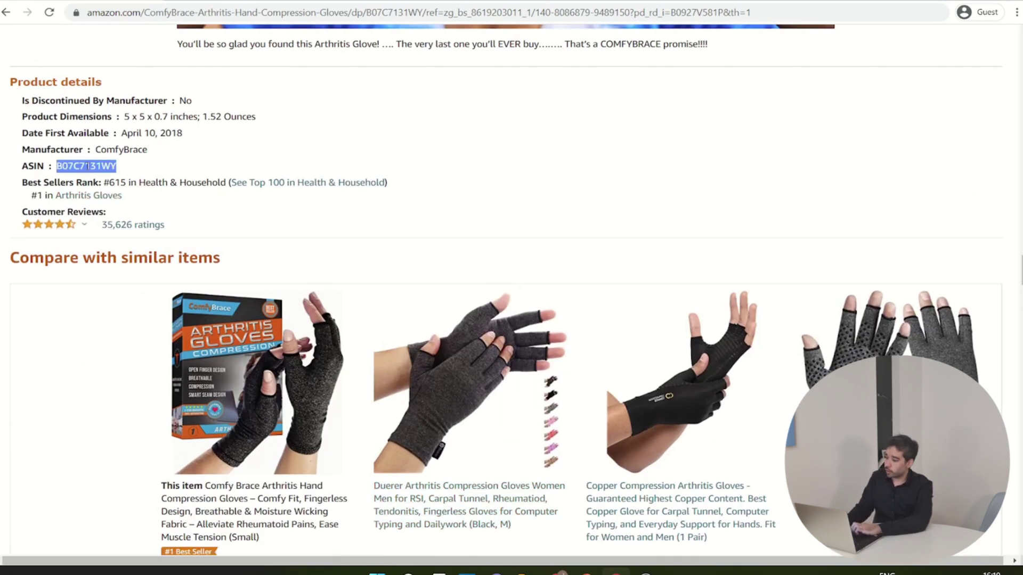
Switch to the Amazon Ads campaign draft and target ASIN B07C7131WY as an individual product through the entered list
{"action": "key", "text": "alt+Tab"}
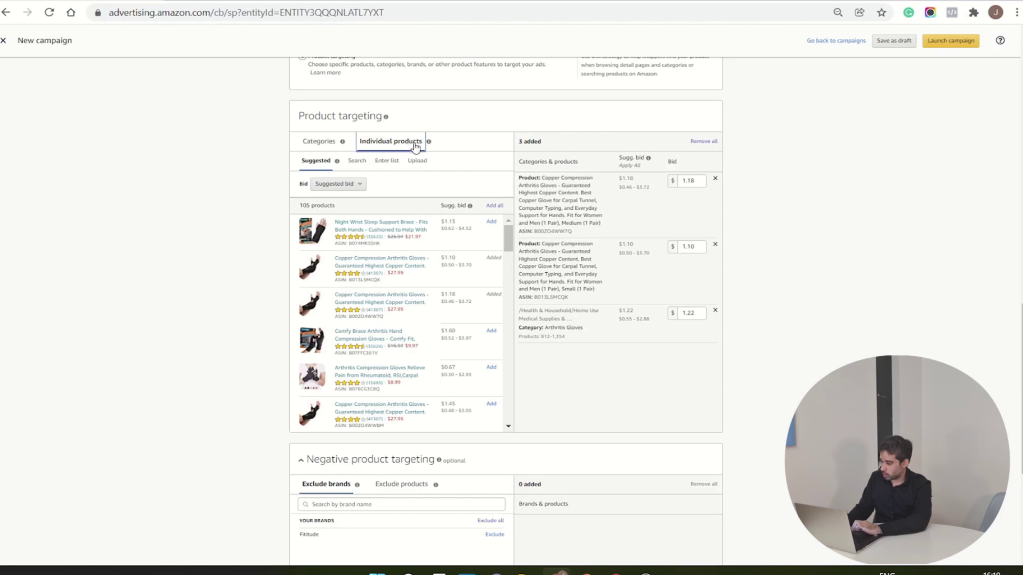
{"action": "left_click", "coordinate": [386, 160]}
{"action": "left_click", "coordinate": [391, 254]}
{"action": "key", "text": "ctrl+v"}
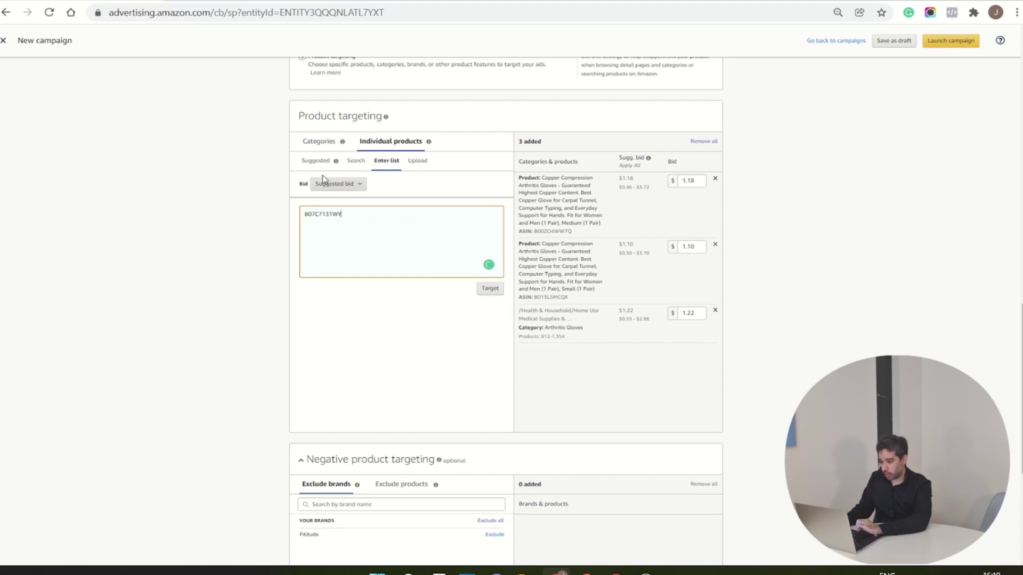
{"action": "left_click", "coordinate": [493, 290]}
{"action": "left_click", "coordinate": [543, 320]}
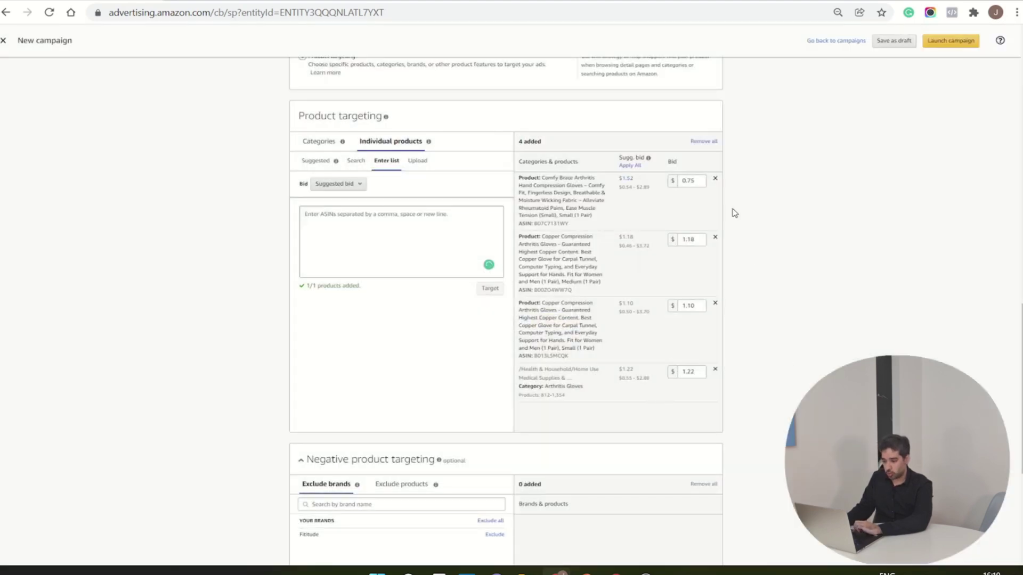
Review the negative product targeting options without adding exclusions, and launch the product-targeting campaign
{"action": "scroll", "coordinate": [663, 461], "scroll_direction": "down", "scroll_amount": 5}
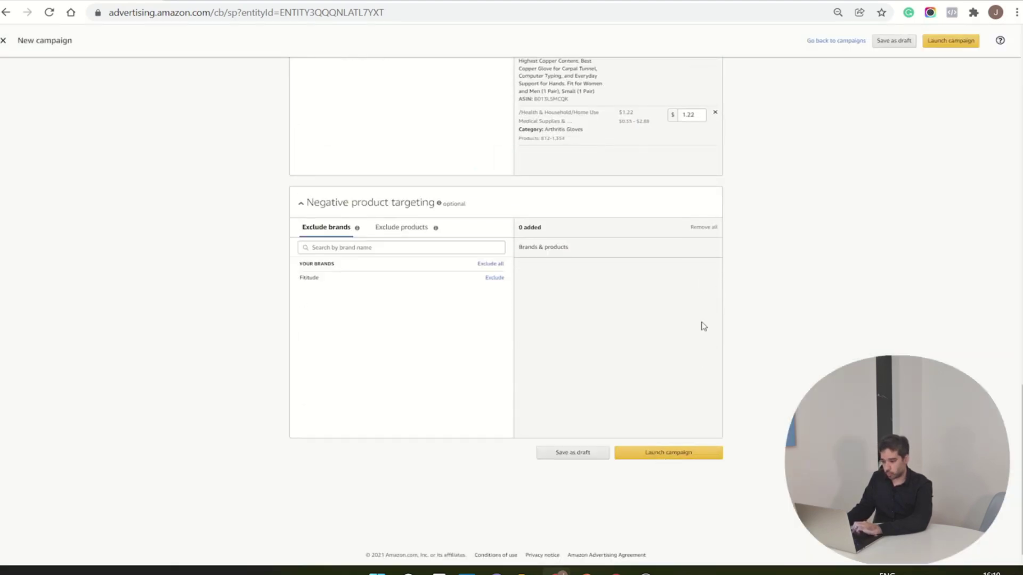
{"action": "scroll", "coordinate": [667, 223], "scroll_direction": "up", "scroll_amount": 3}
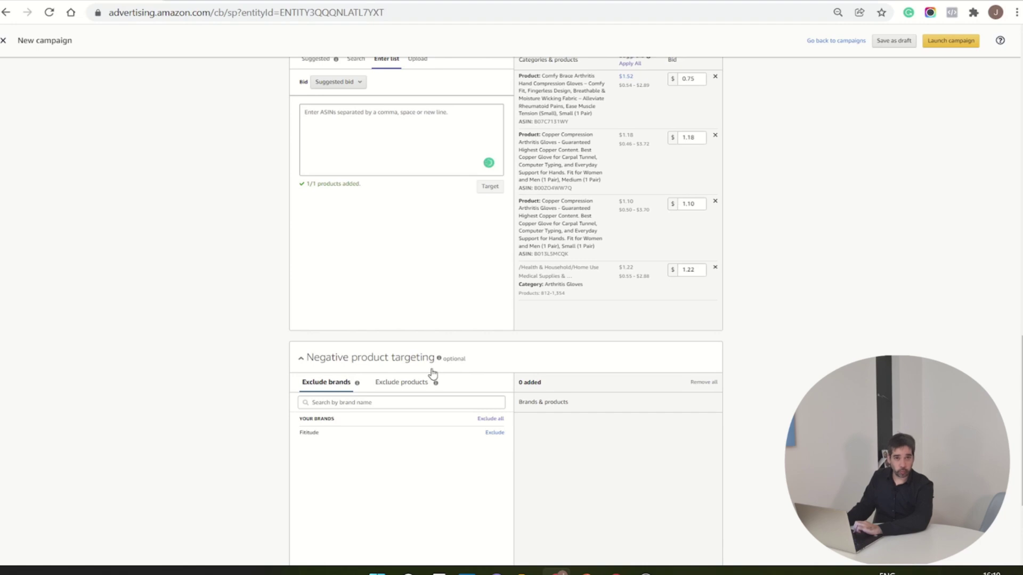
{"action": "scroll", "coordinate": [432, 373], "scroll_direction": "down", "scroll_amount": 3}
{"action": "left_click", "coordinate": [641, 456]}
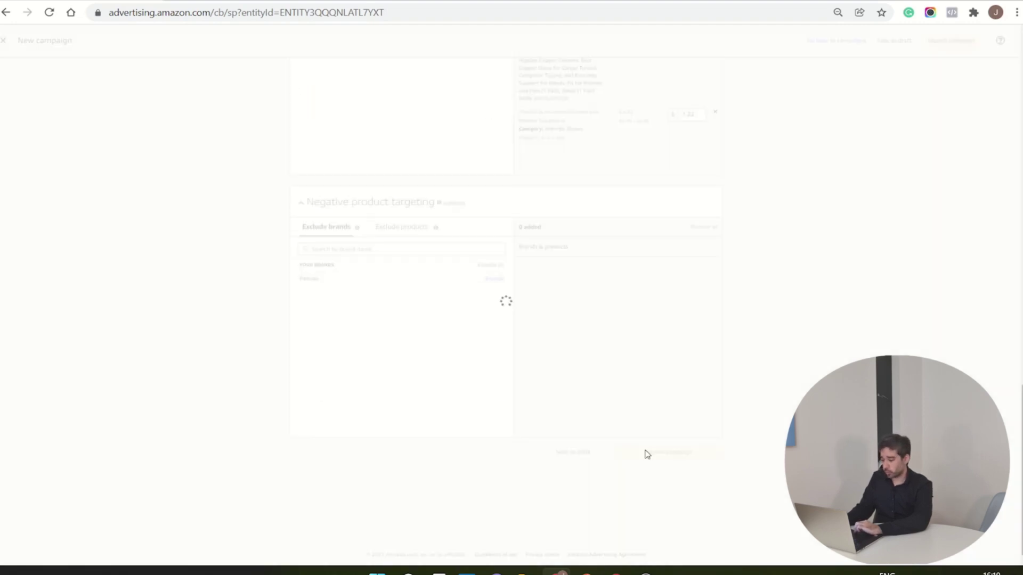